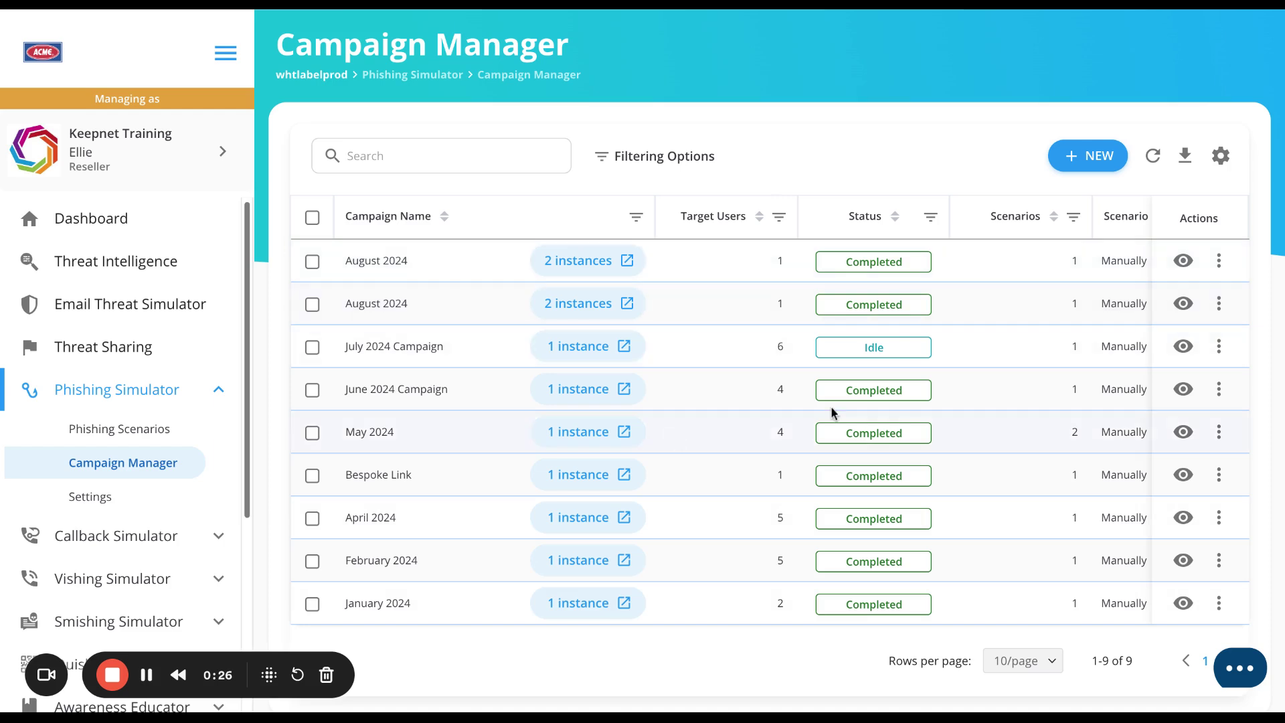
Create a new phishing campaign and name it "Our first phishing campaign".
left_click(1091, 160)
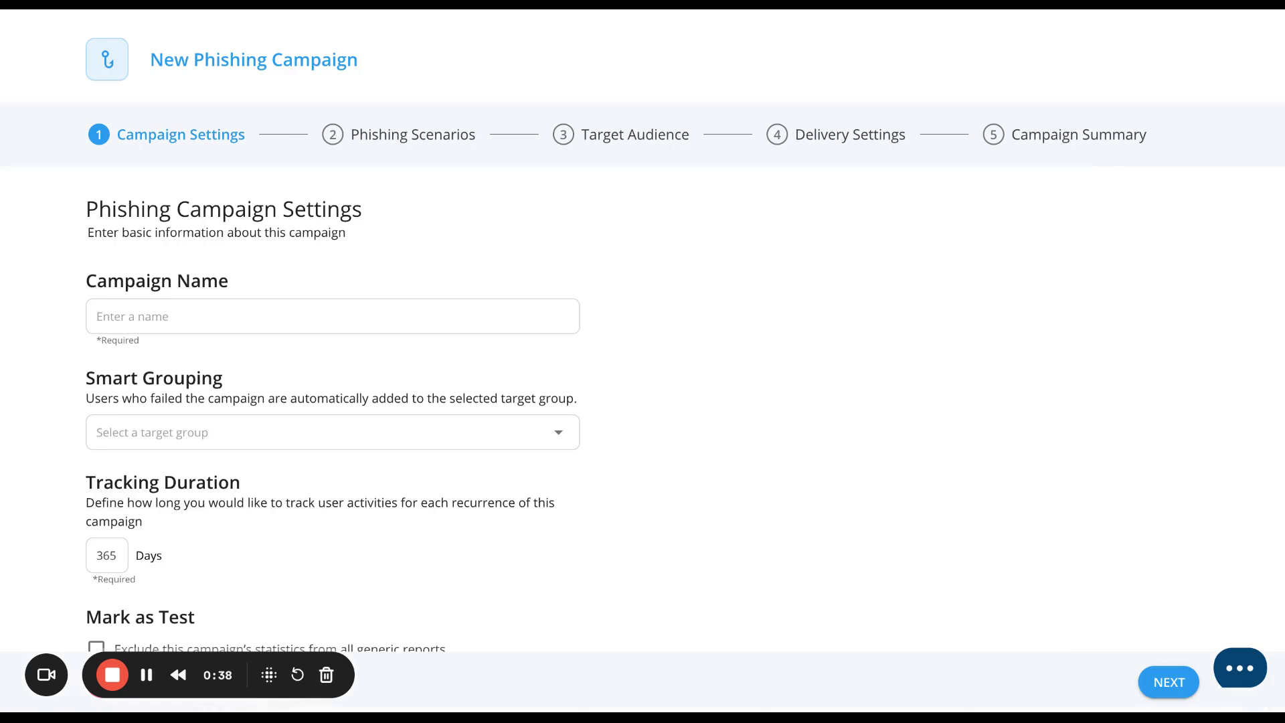
left_click(403, 317)
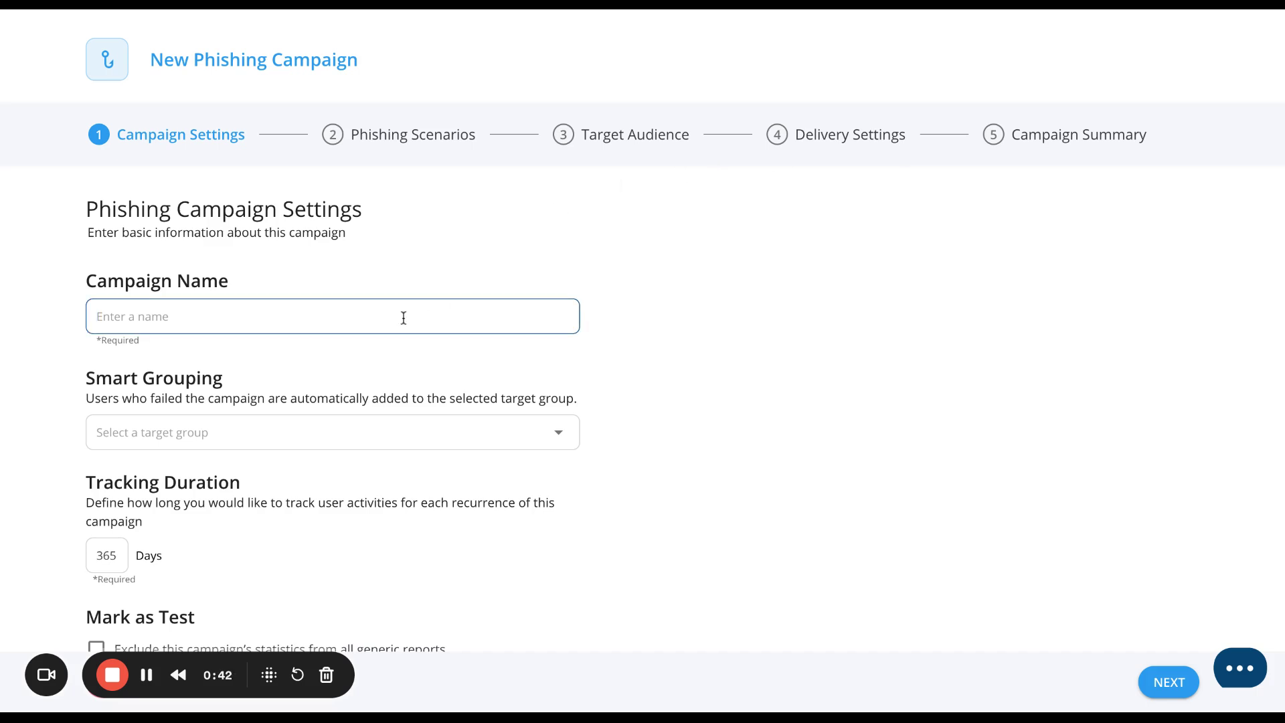
type("Our first phishing campaign")
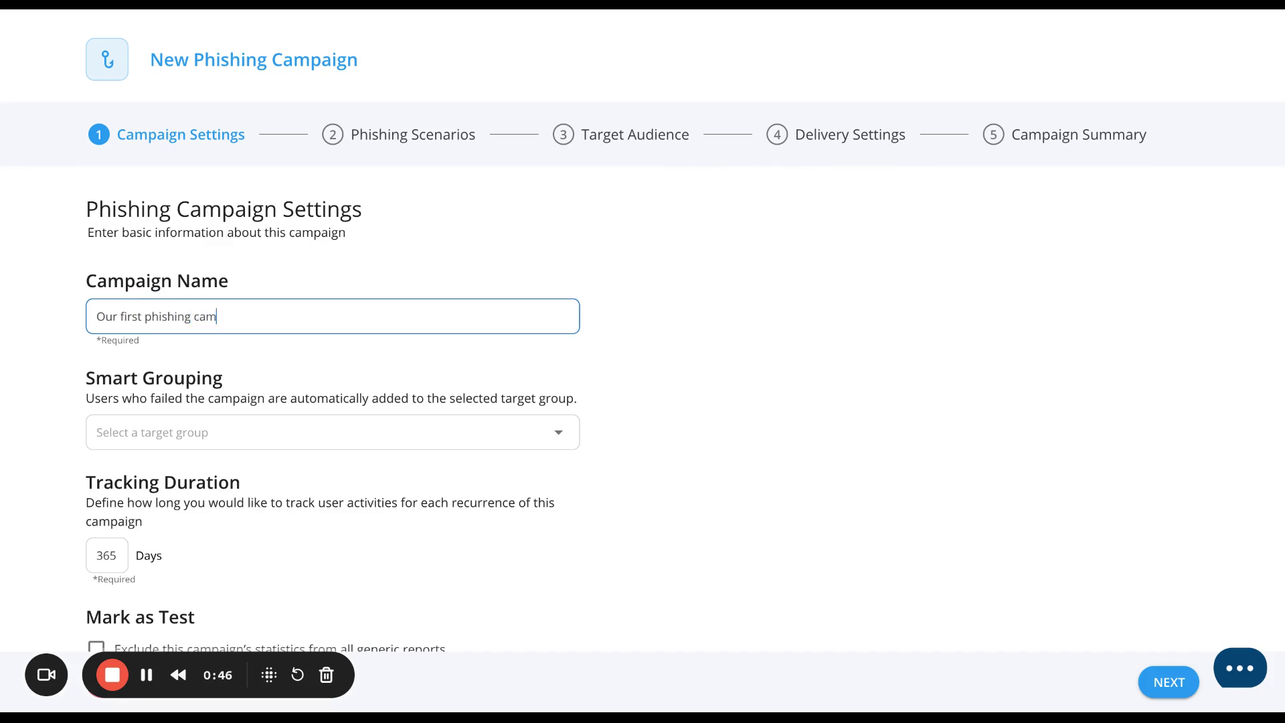
left_click(676, 386)
Check the available smart grouping target groups and mark the campaign as a test excluded from all generic reports.
scroll(676, 383, "down", 1)
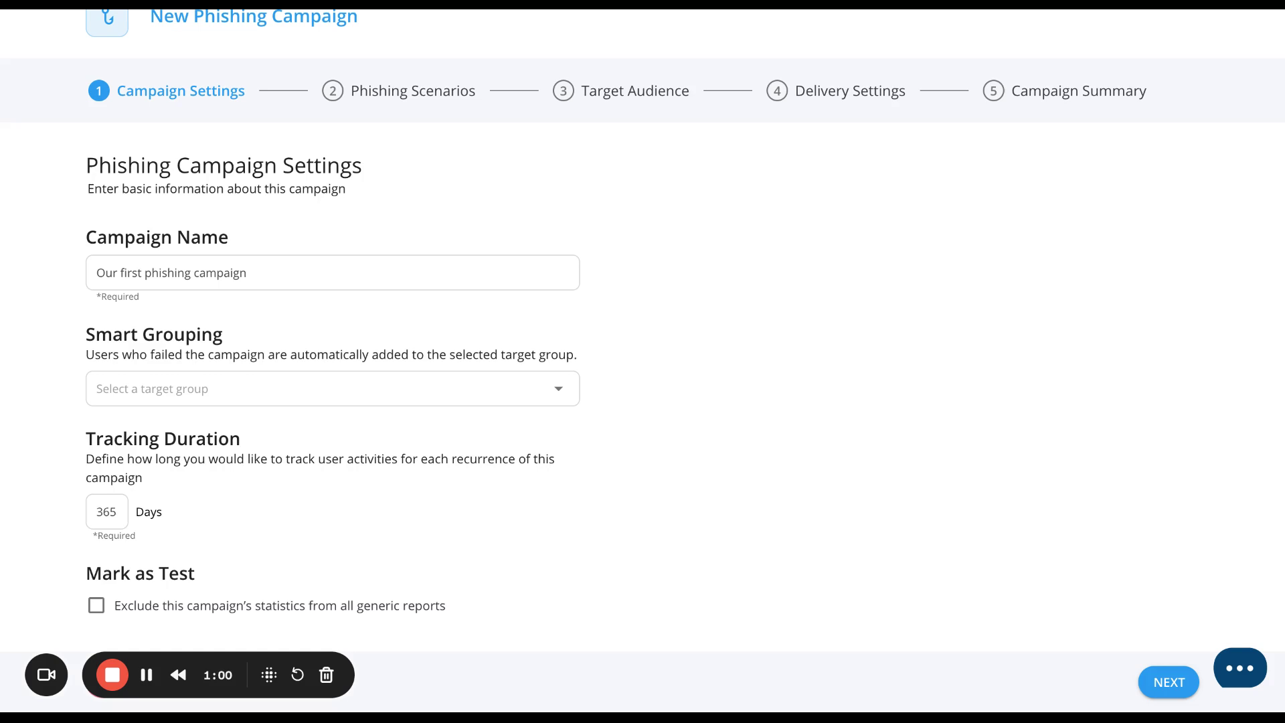
left_click(553, 390)
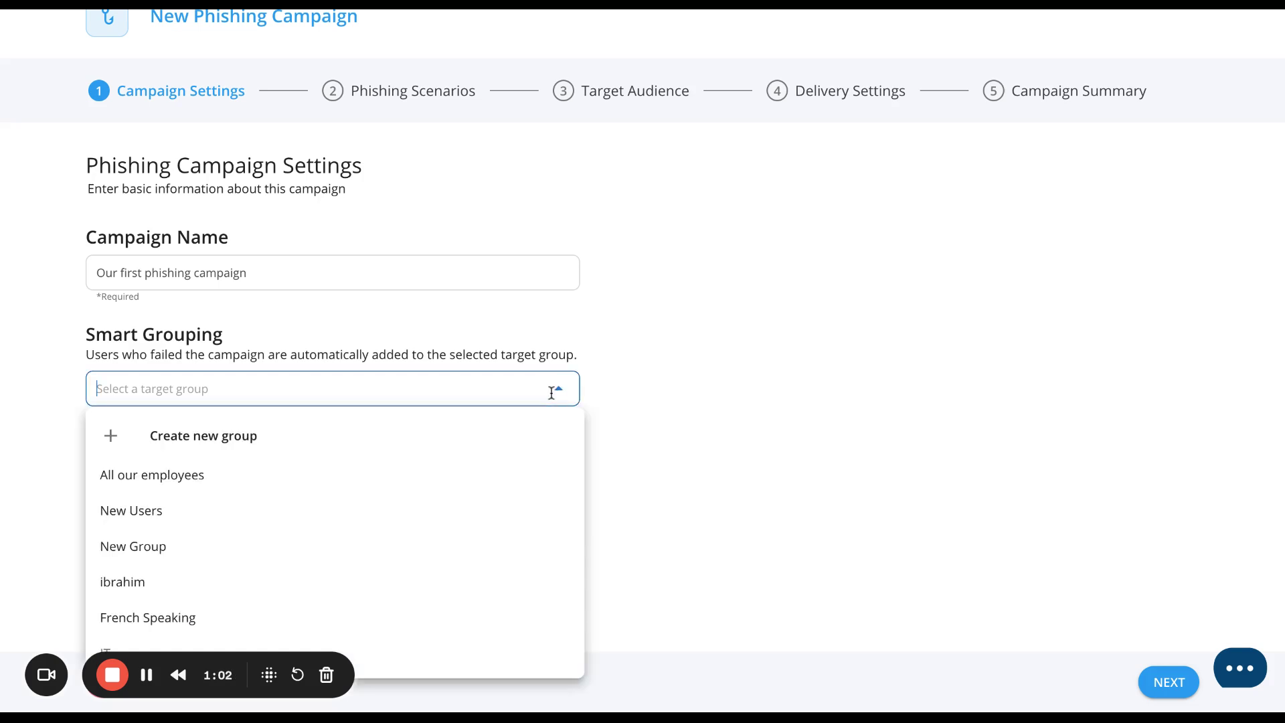
left_click(690, 368)
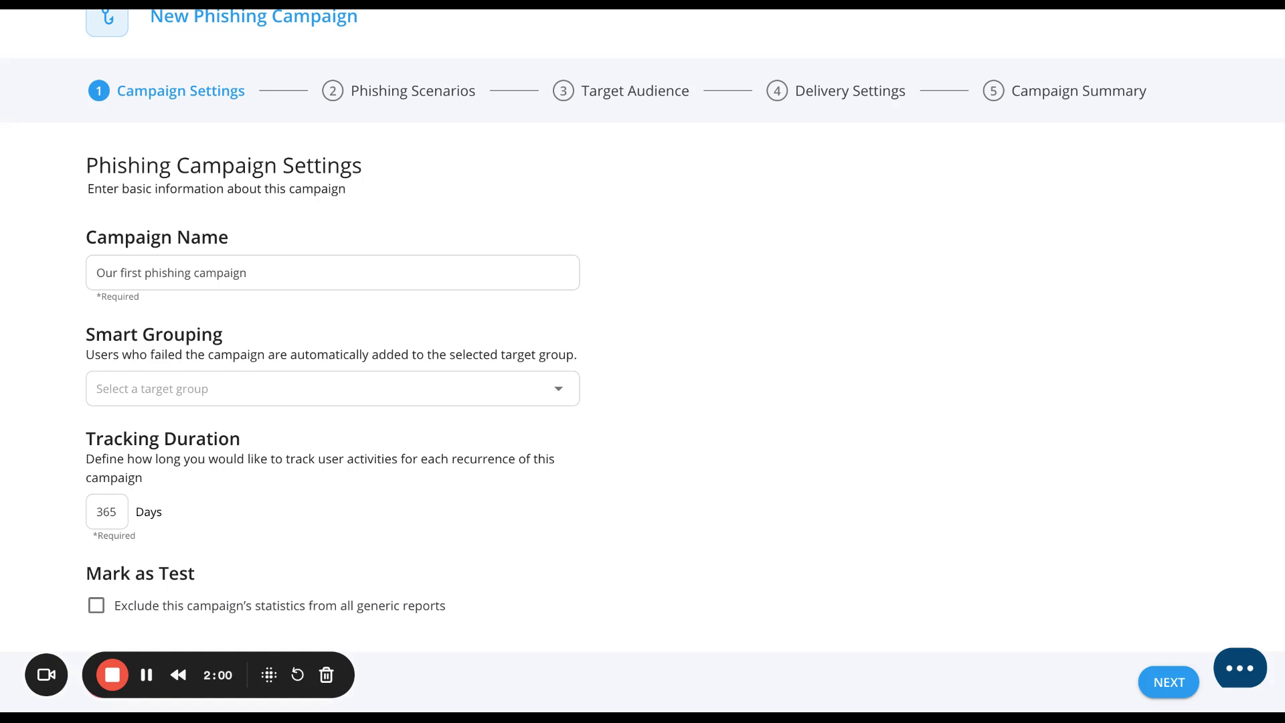
left_click(99, 606)
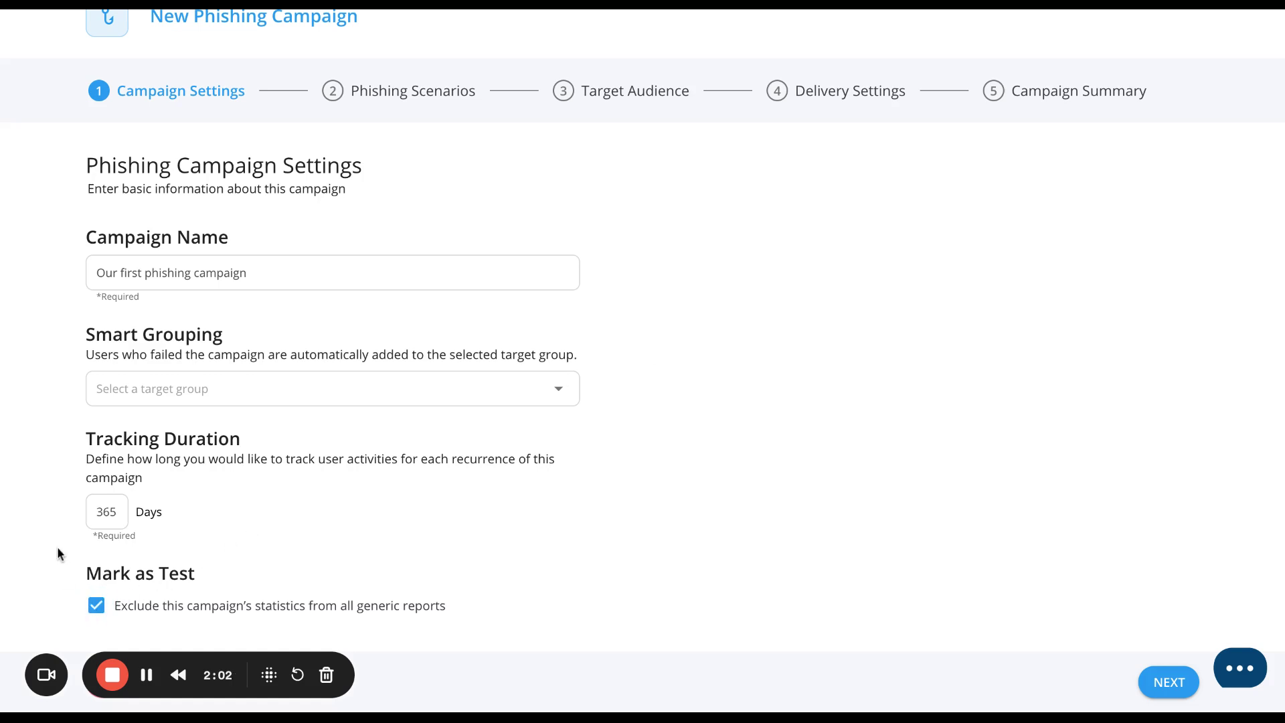
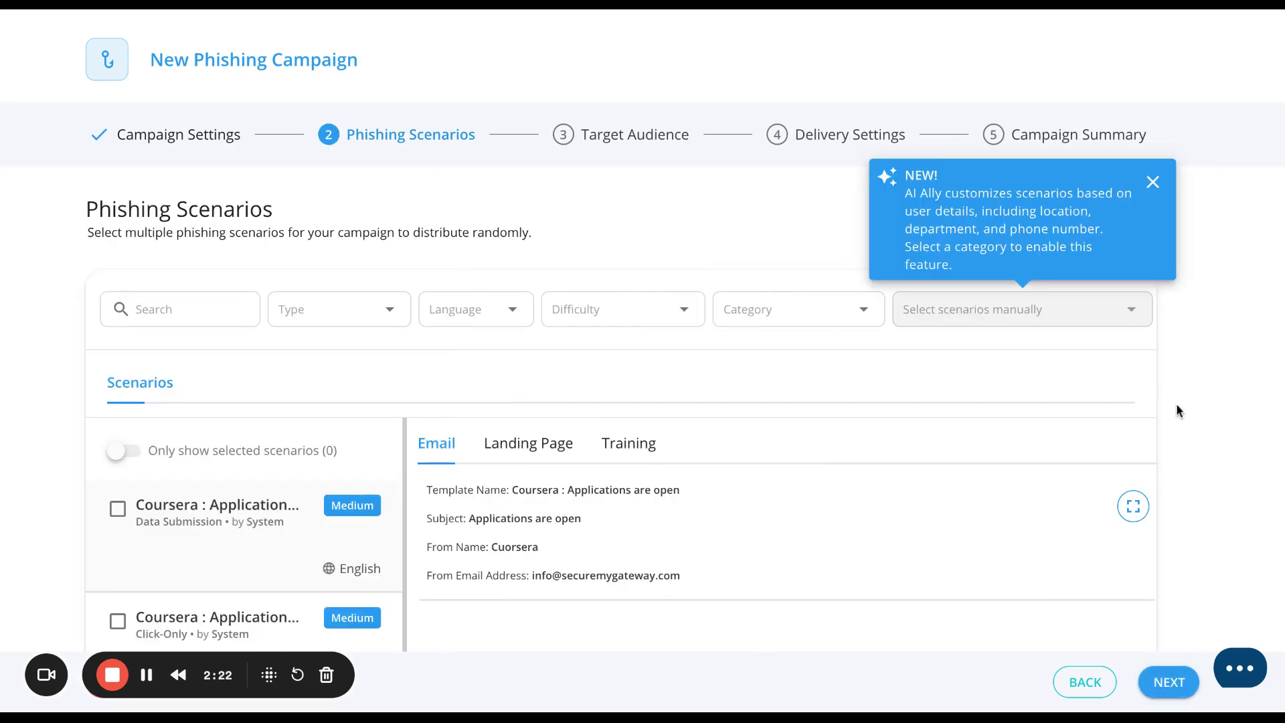
Dismiss the AI Ally notice, search the phishing scenarios for "docusign" and select the first data submission scenario.
left_click(1152, 182)
scroll(1218, 327, "down", 1)
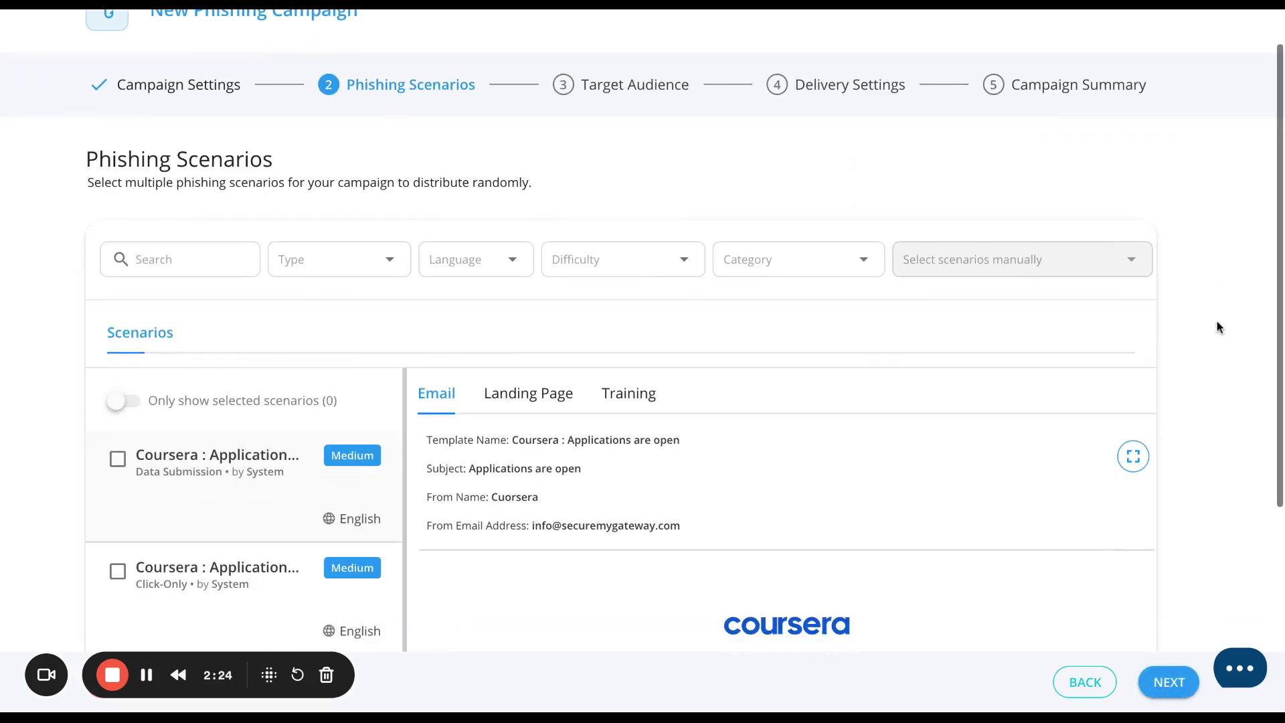
scroll(1218, 326, "down", 1)
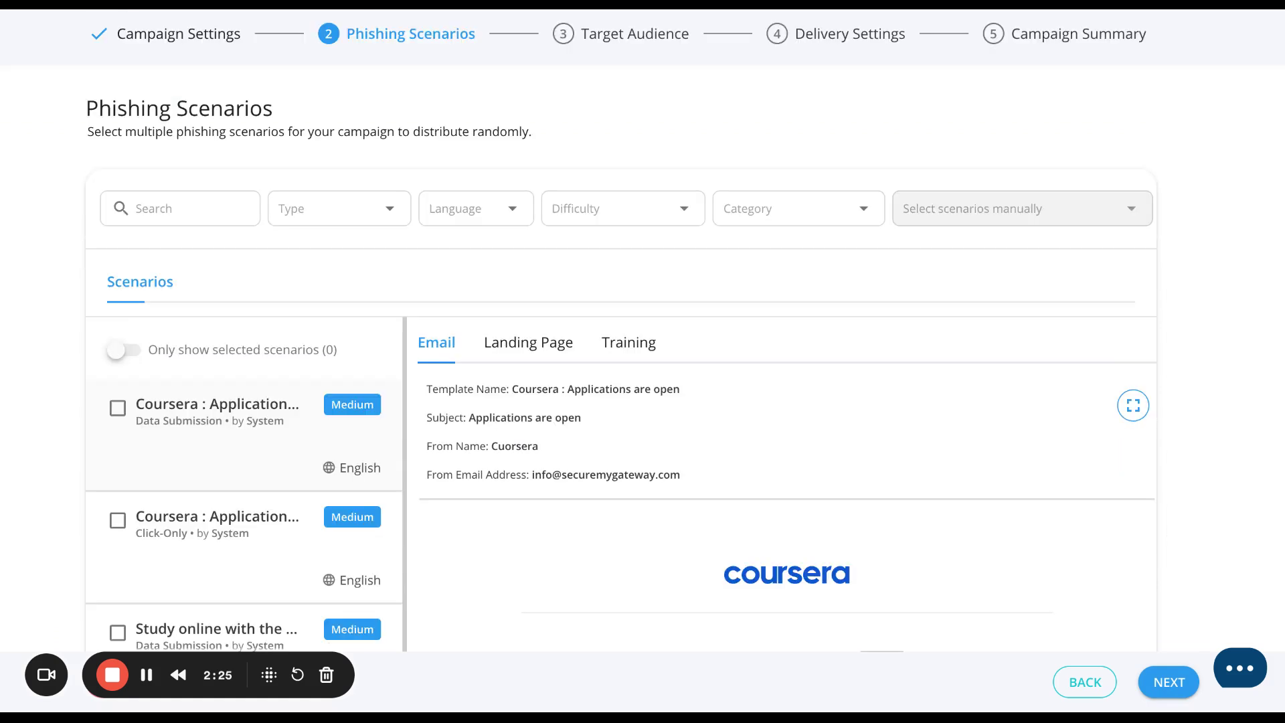
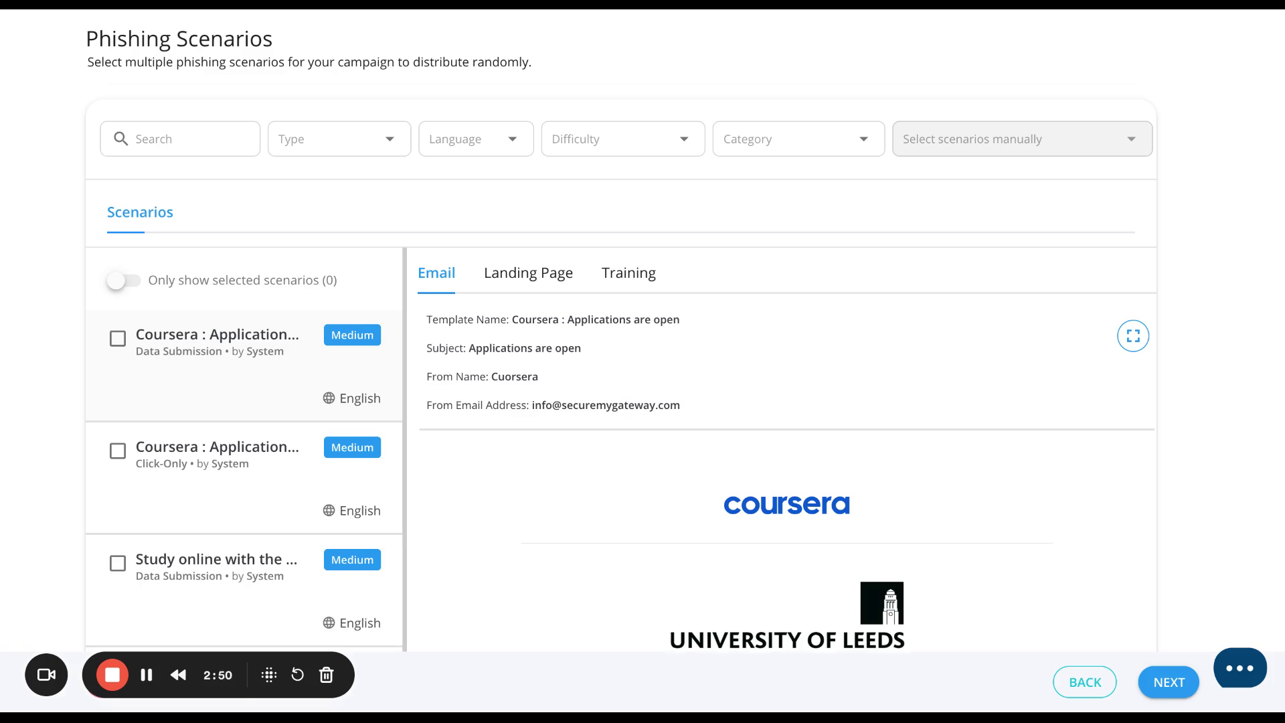
left_click(168, 140)
type("docusign")
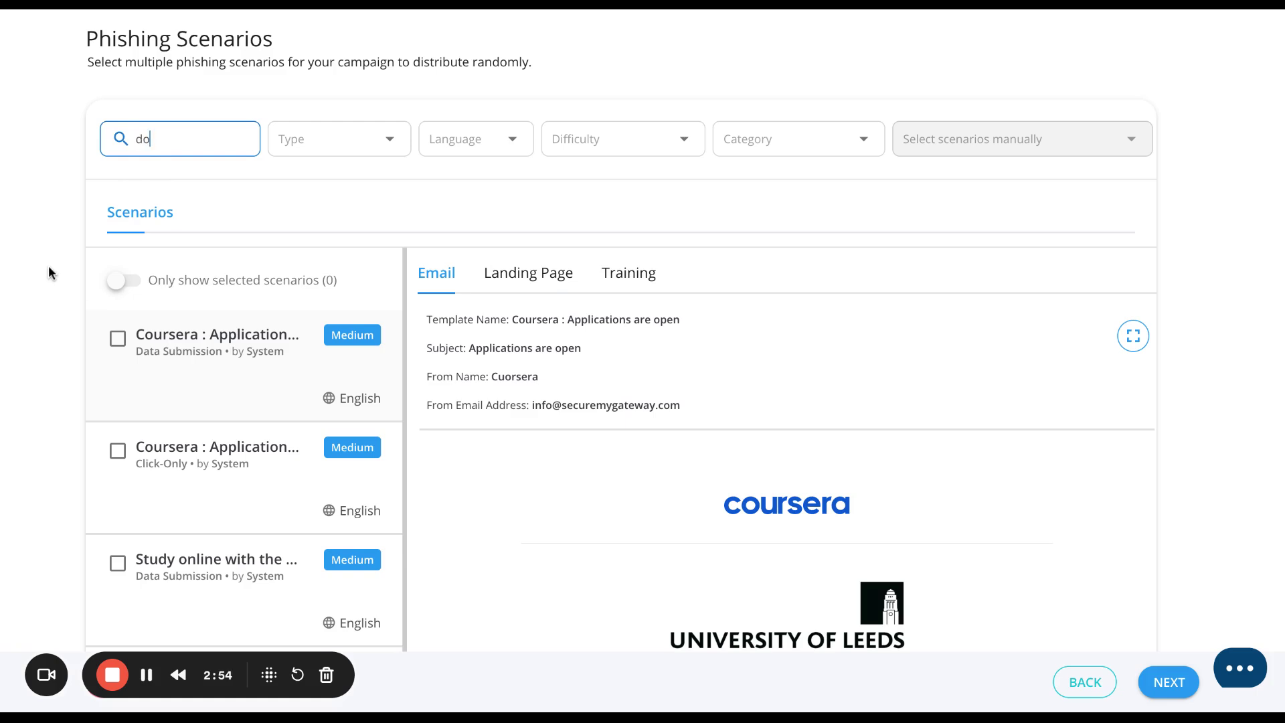
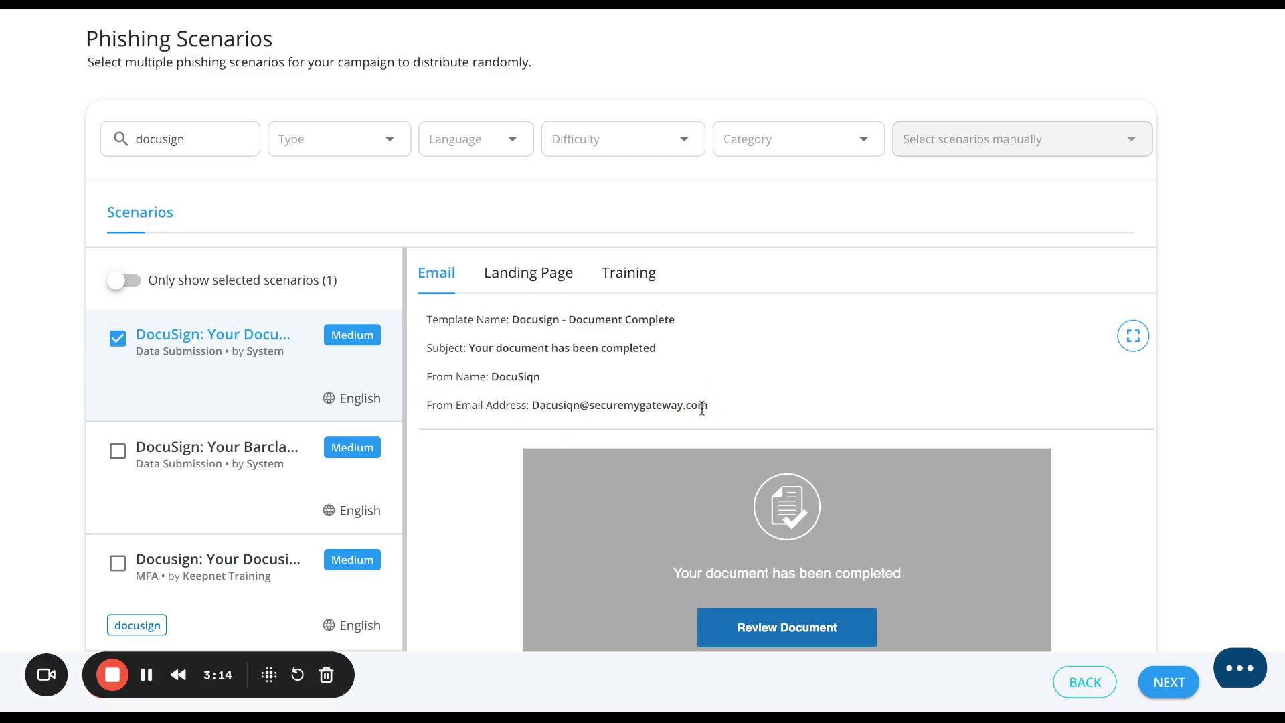
Examine the selected DocuSign scenario's email template, including the sender's domain and the full message body.
left_click_drag(708, 406, 603, 407)
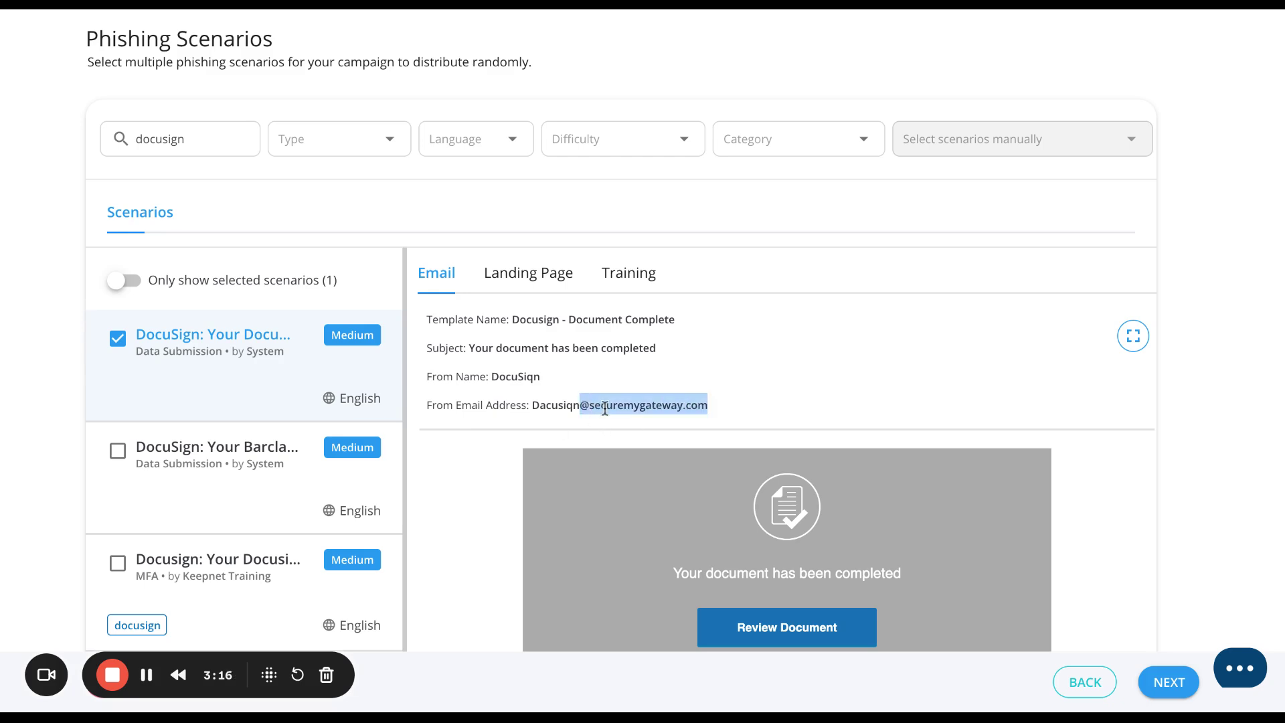
left_click(606, 408)
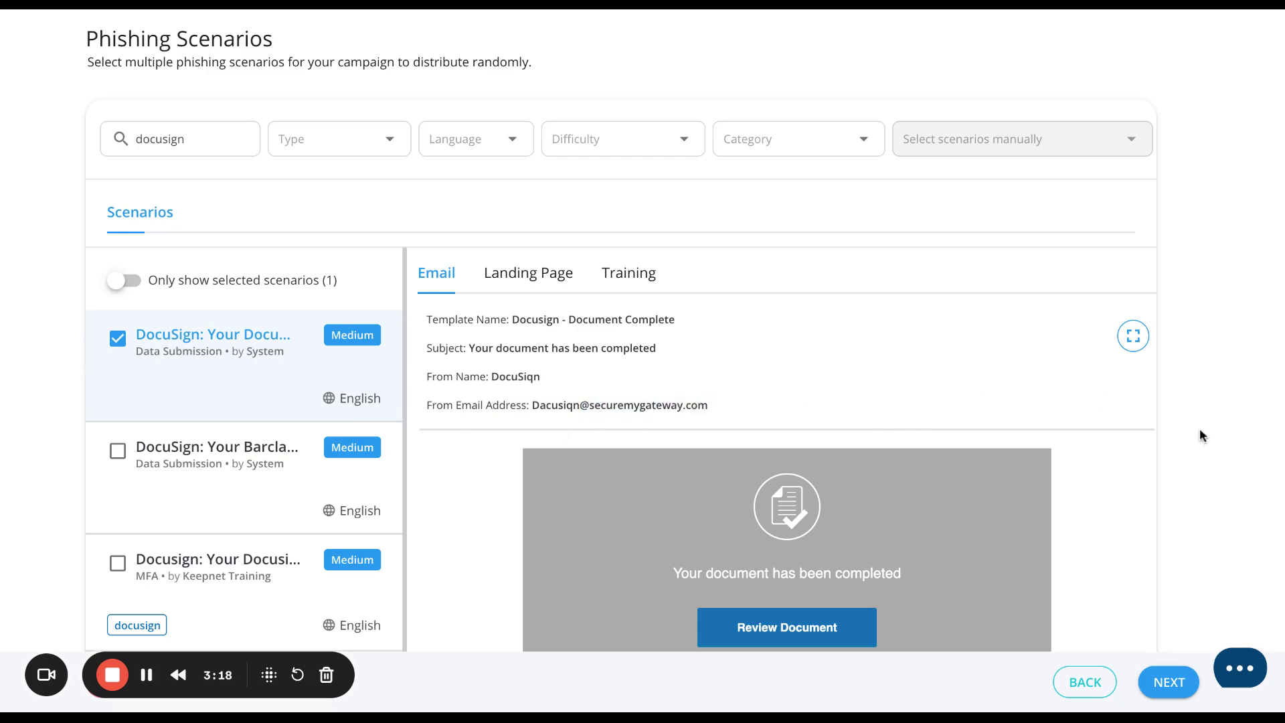
scroll(1200, 431, "down", 2)
scroll(1038, 516, "down", 9)
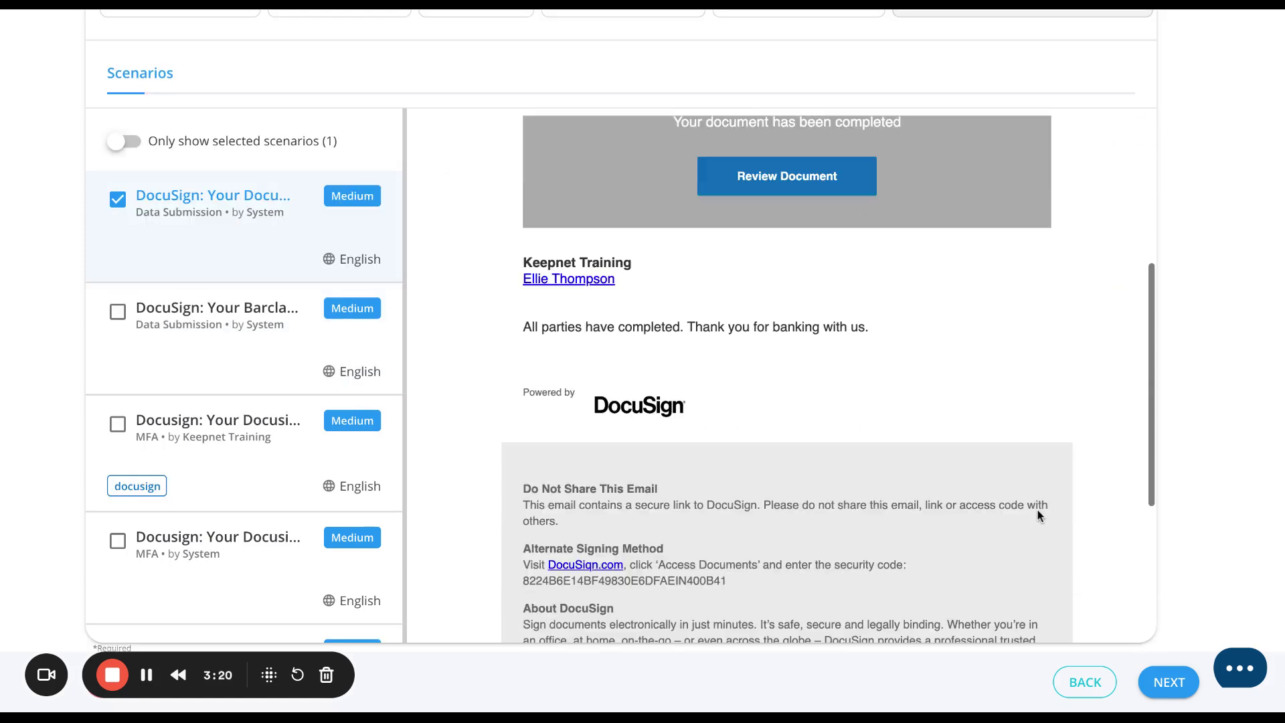
scroll(1038, 515, "down", 2)
scroll(1037, 515, "up", 12)
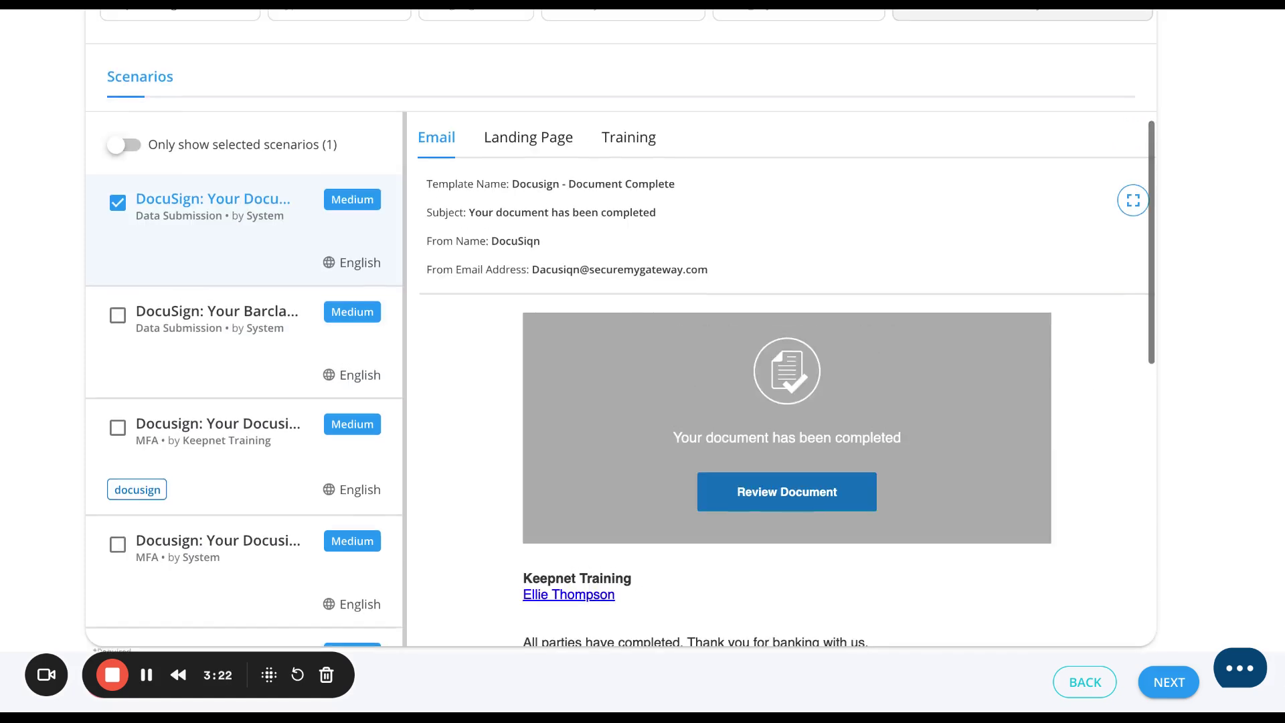
scroll(646, 404, "up", 2)
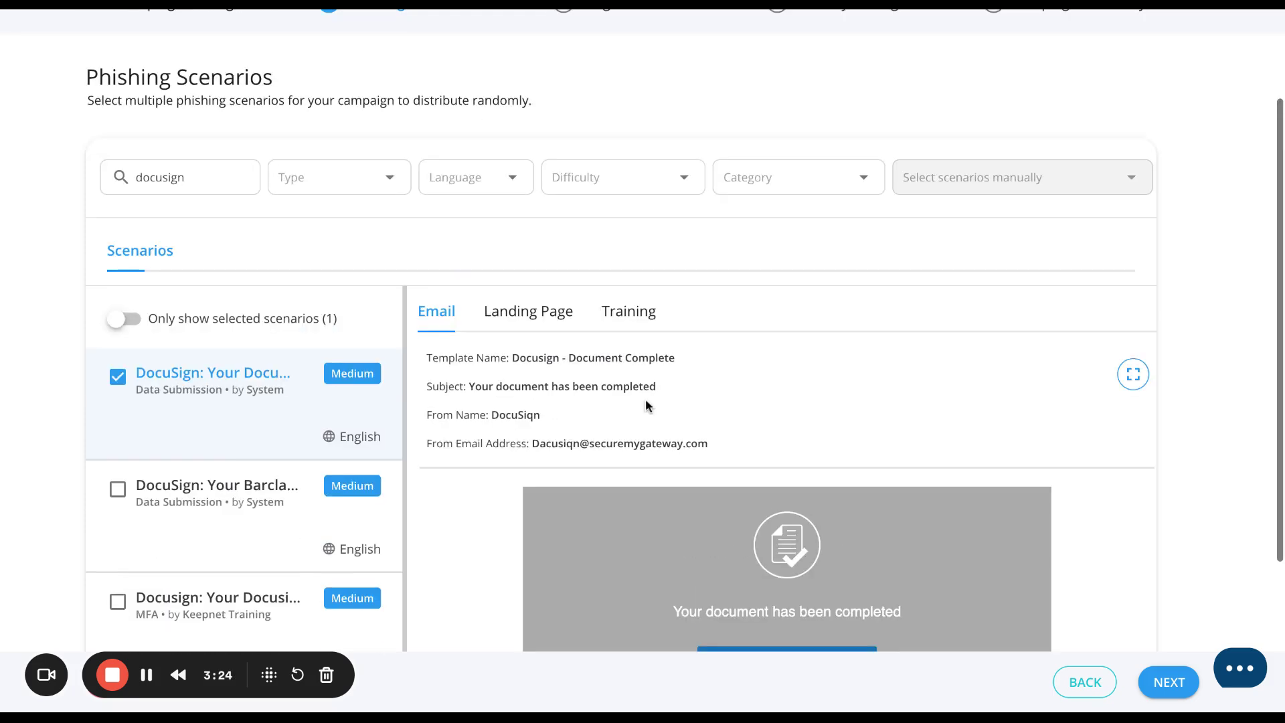
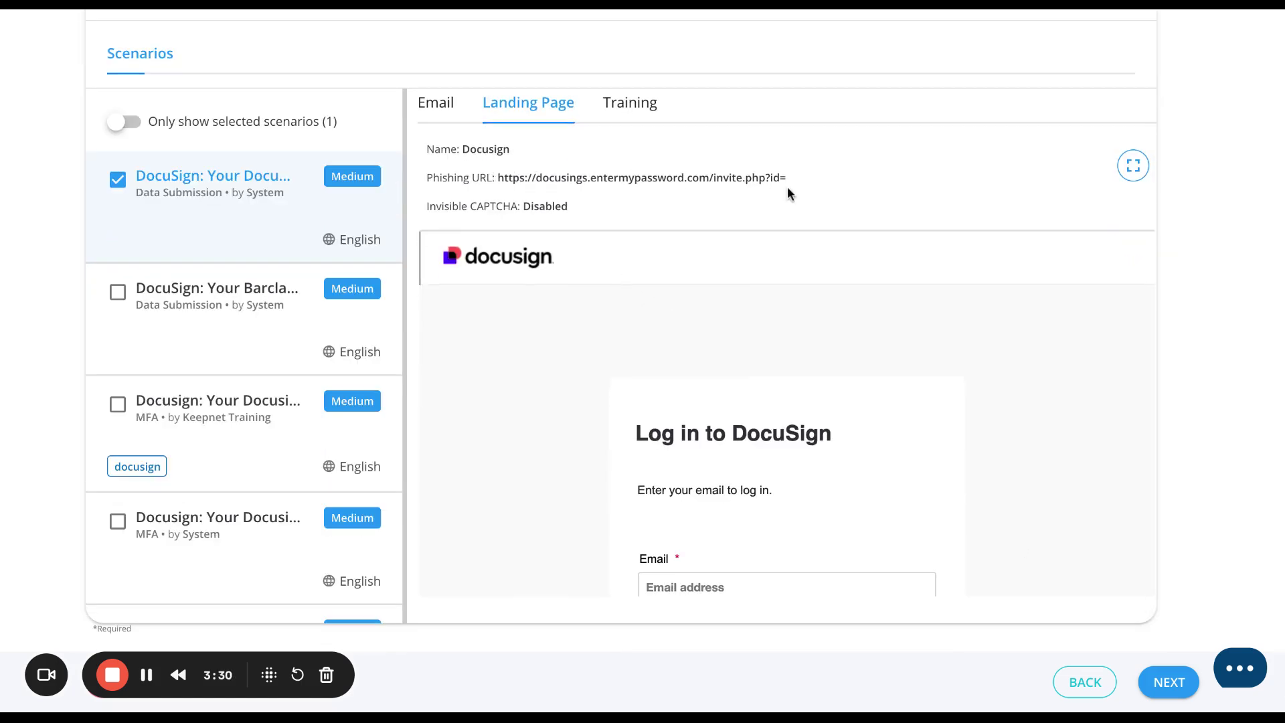
Search the trainings for "phishing" and assign the Phishing Attacks training to the selected DocuSign scenario.
left_click(637, 114)
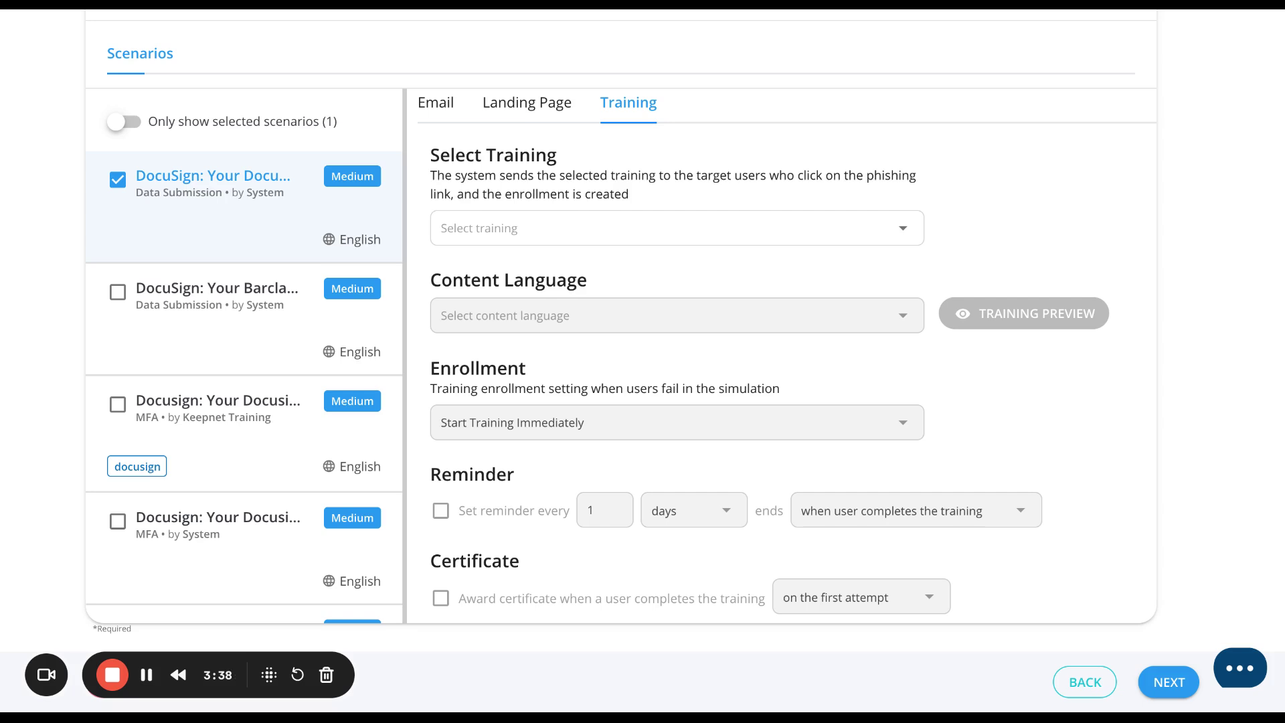
left_click(598, 219)
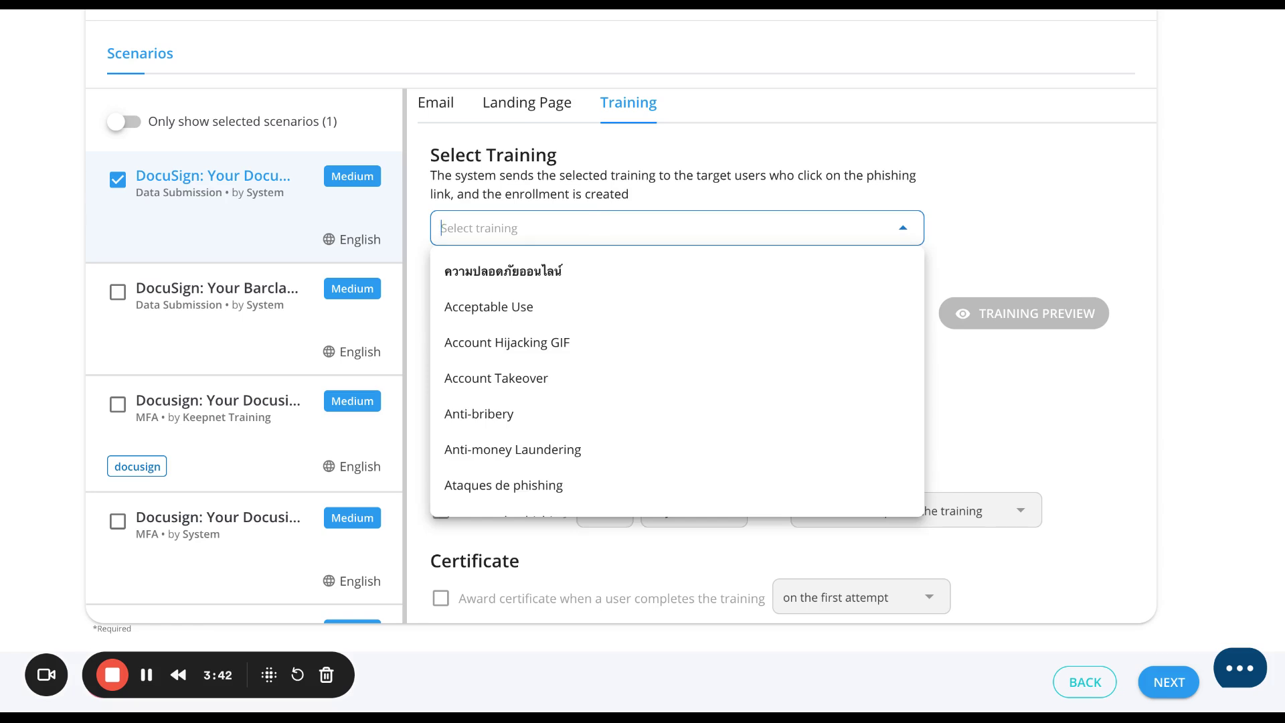
type("phishing")
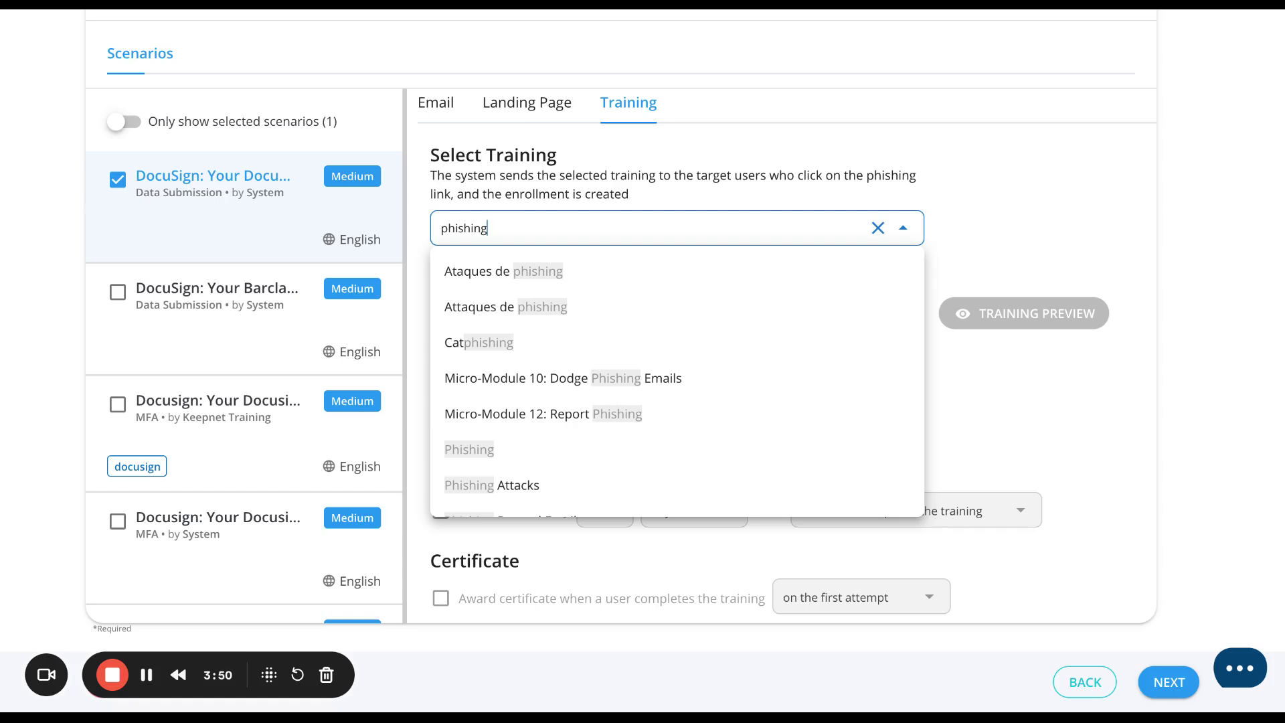
left_click(501, 493)
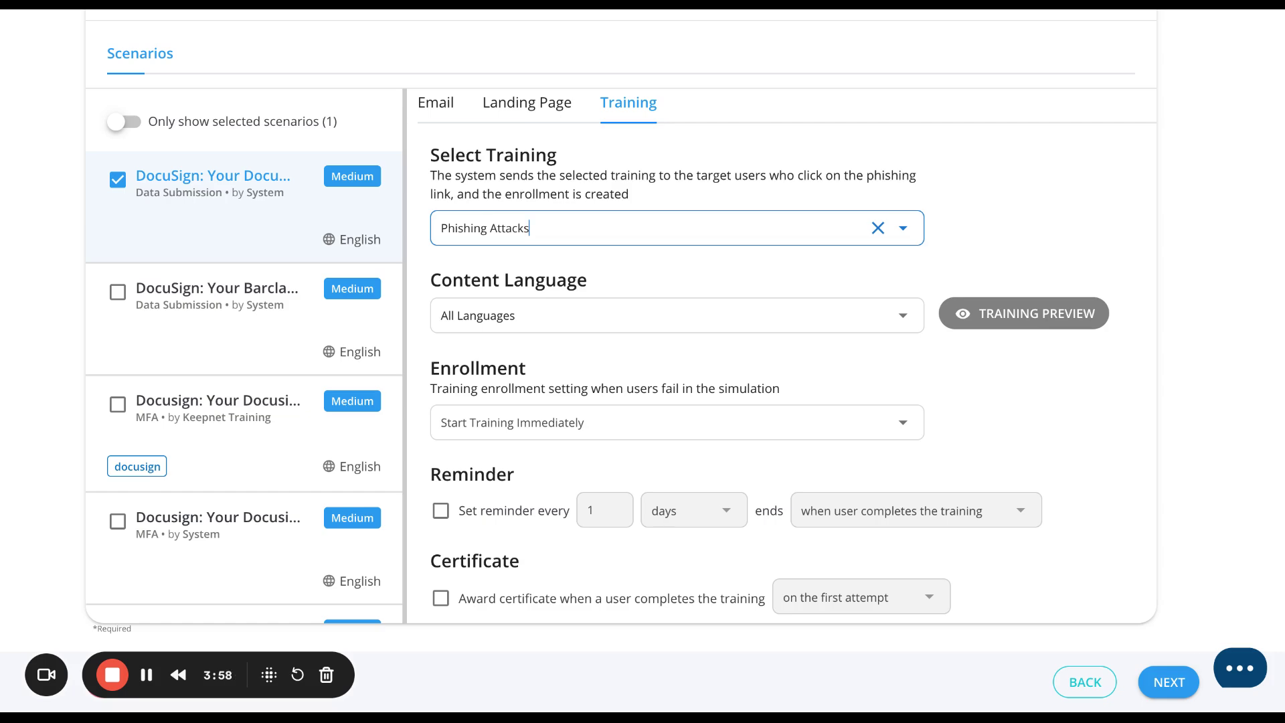
Preview the training redirect page for users who fail the simulation, then close the preview.
scroll(1049, 367, "down", 3)
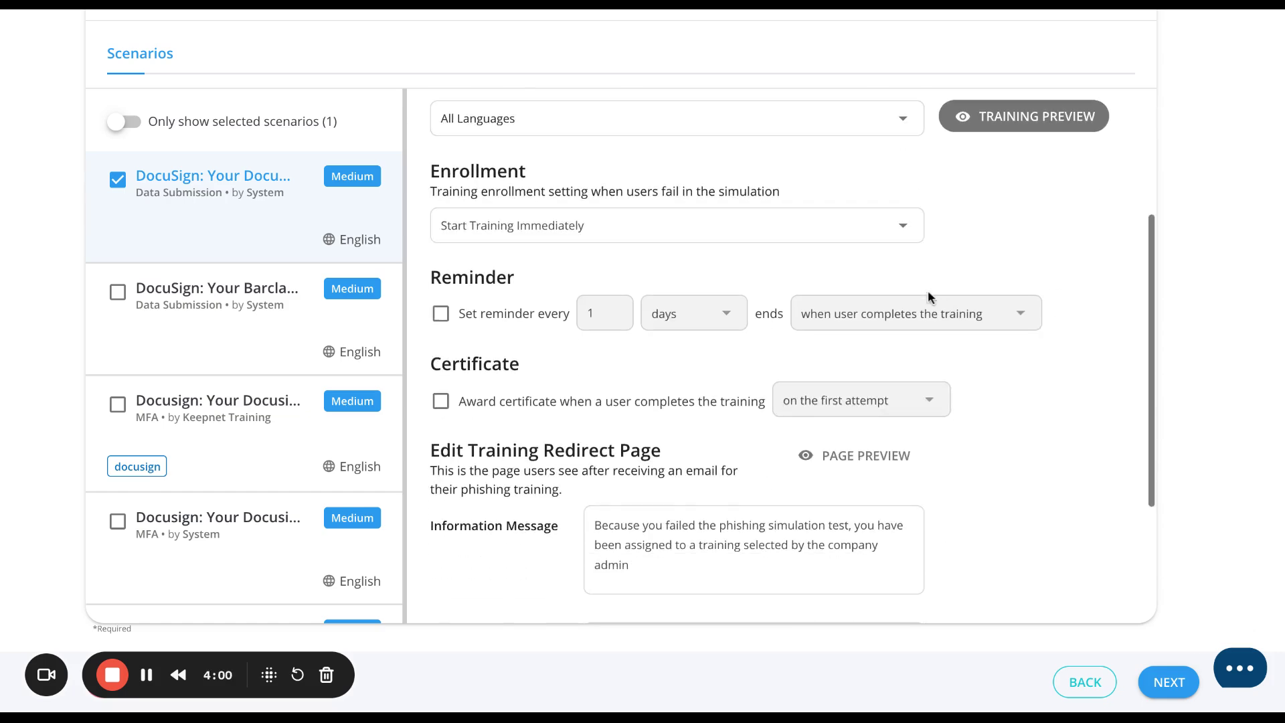
scroll(1057, 393, "down", 1)
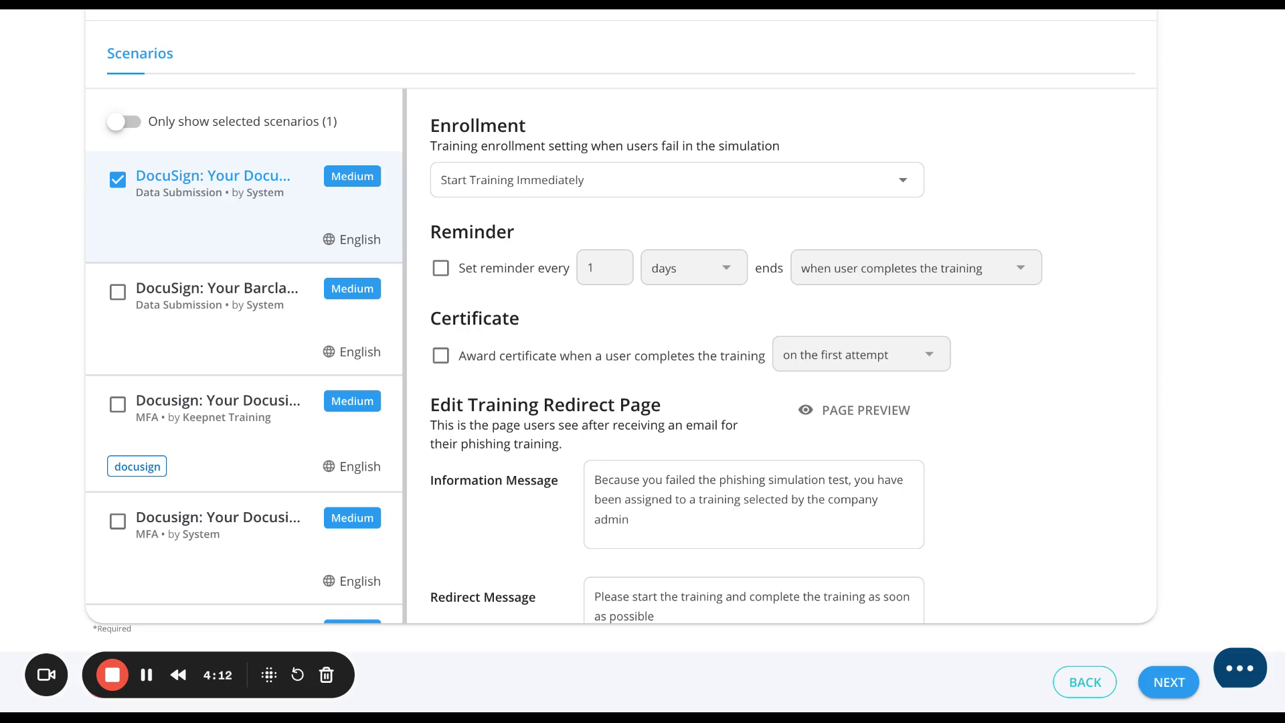
scroll(992, 421, "down", 1)
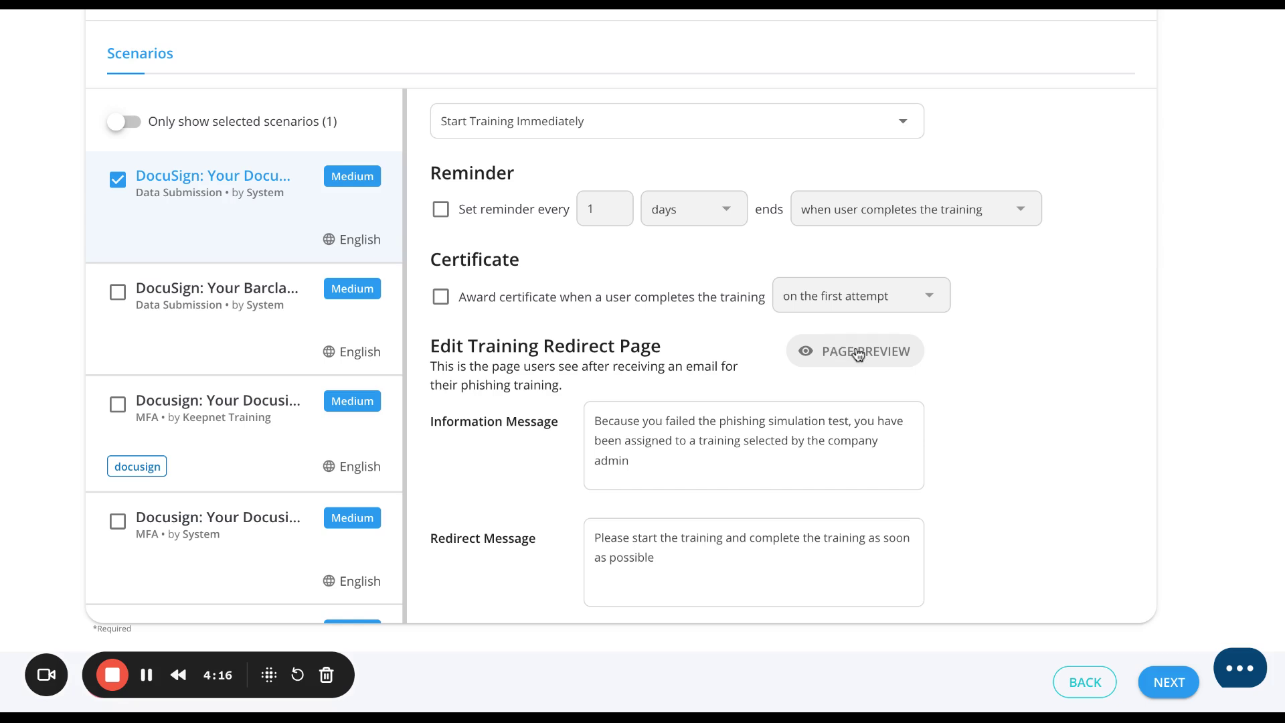
left_click(860, 356)
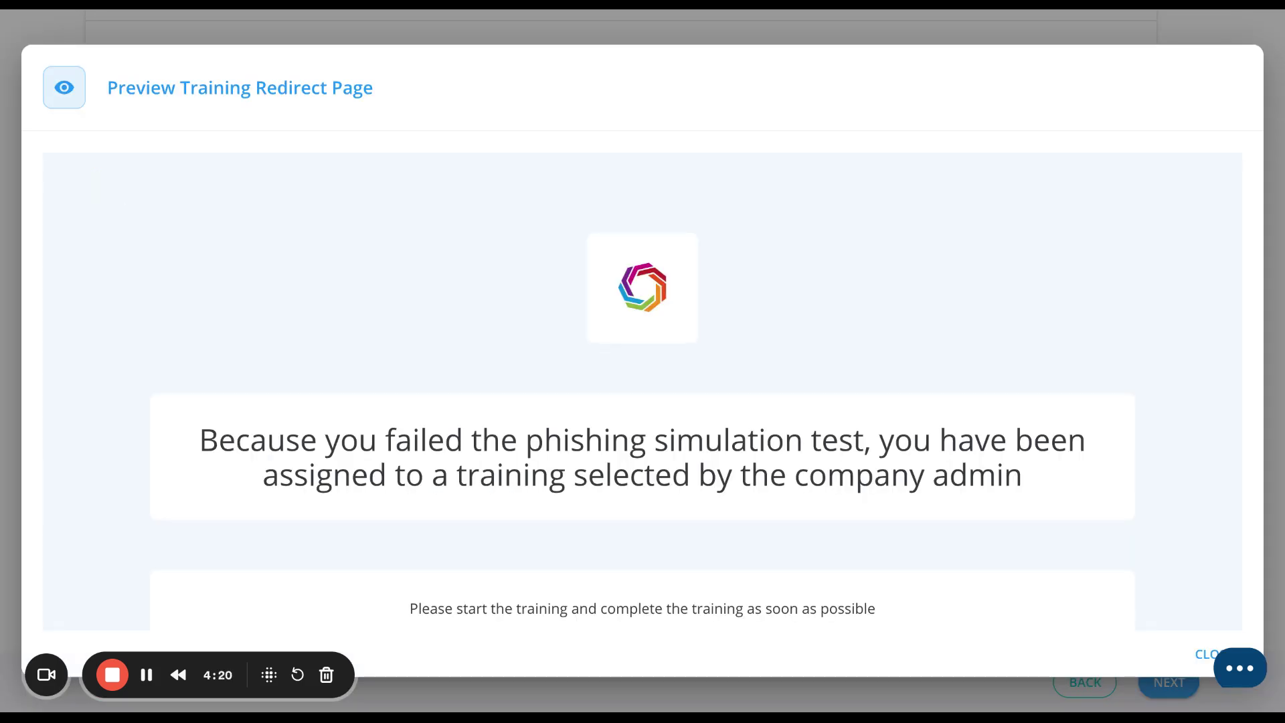
scroll(642, 382, "down", 2)
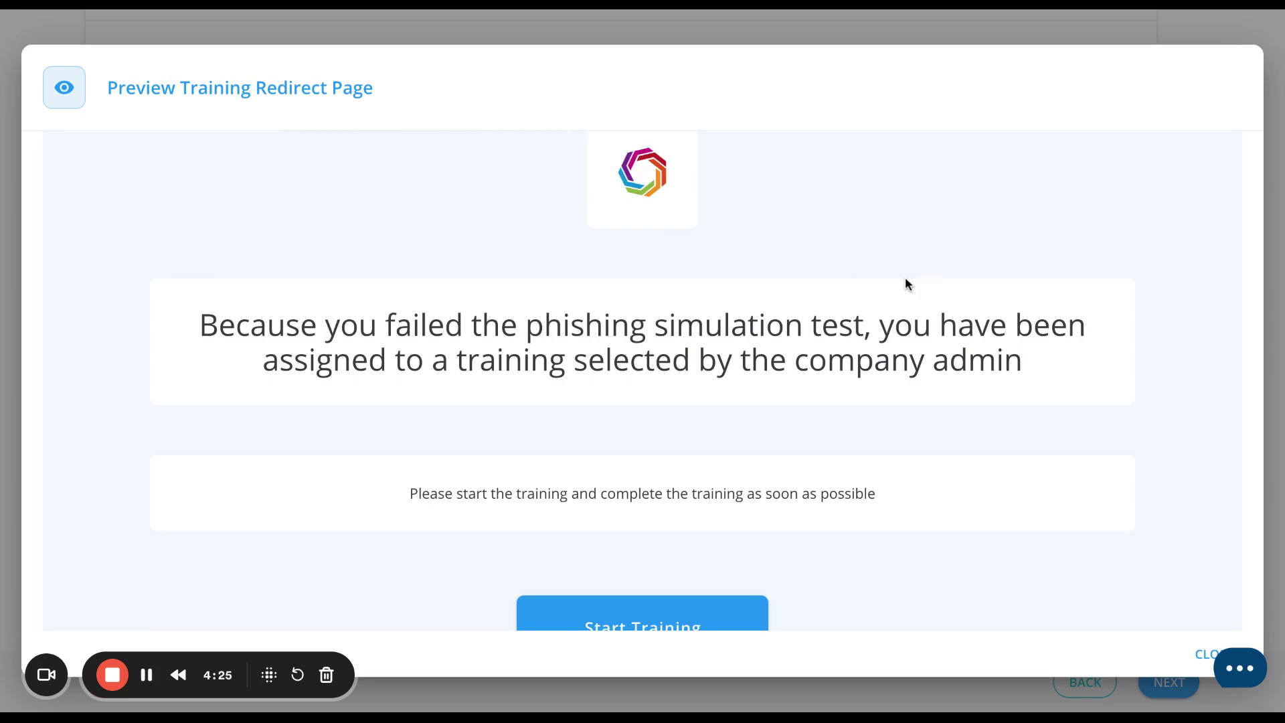
left_click(1197, 653)
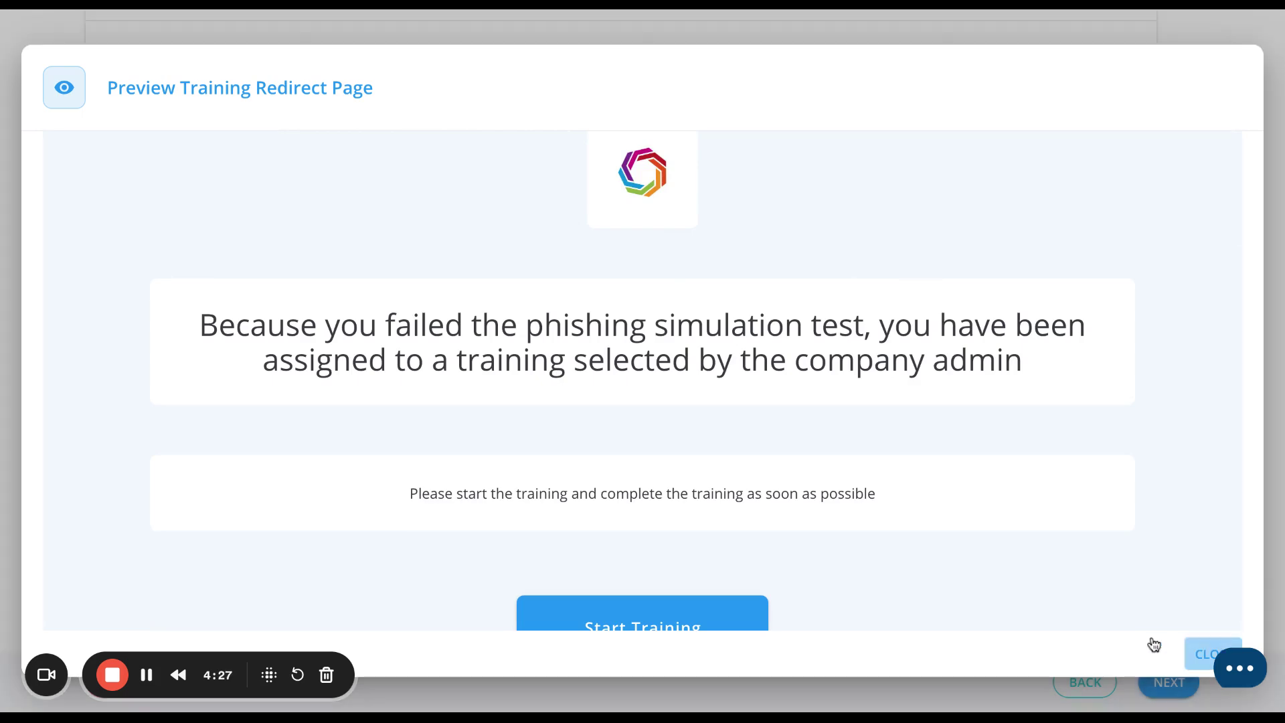
Inspect the editable Information Message and Redirect Message texts of the training redirect page.
scroll(872, 495, "down", 2)
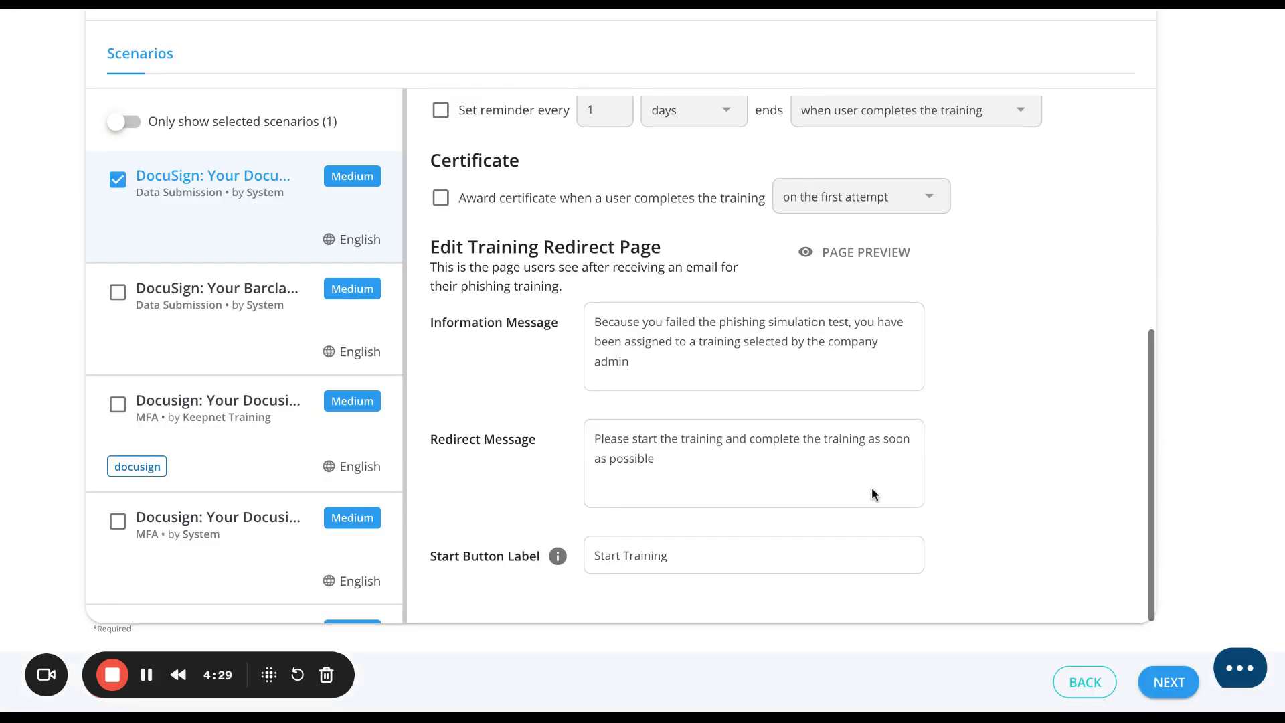
triple_click(616, 333)
left_click(618, 455)
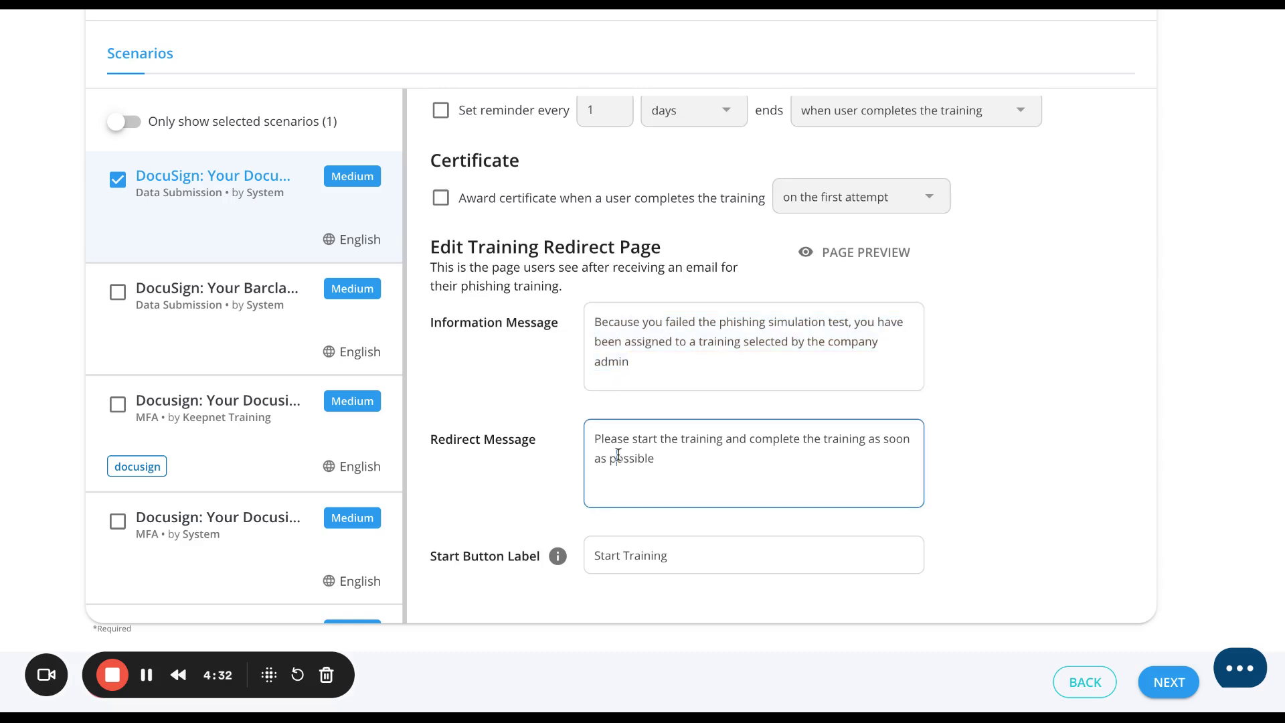
triple_click(618, 456)
key("shift+Tab")
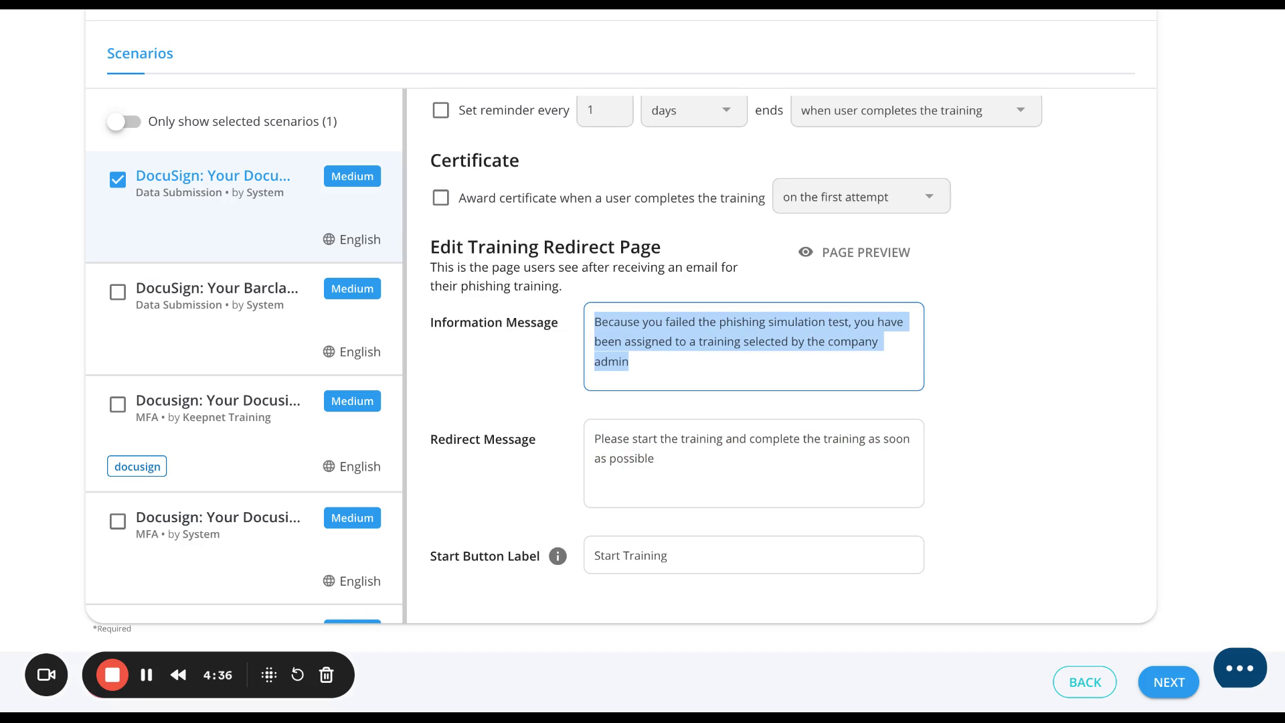
Set the training enrollment for users who fail the simulation to Enroll via Email Notification.
scroll(600, 302, "up", 3)
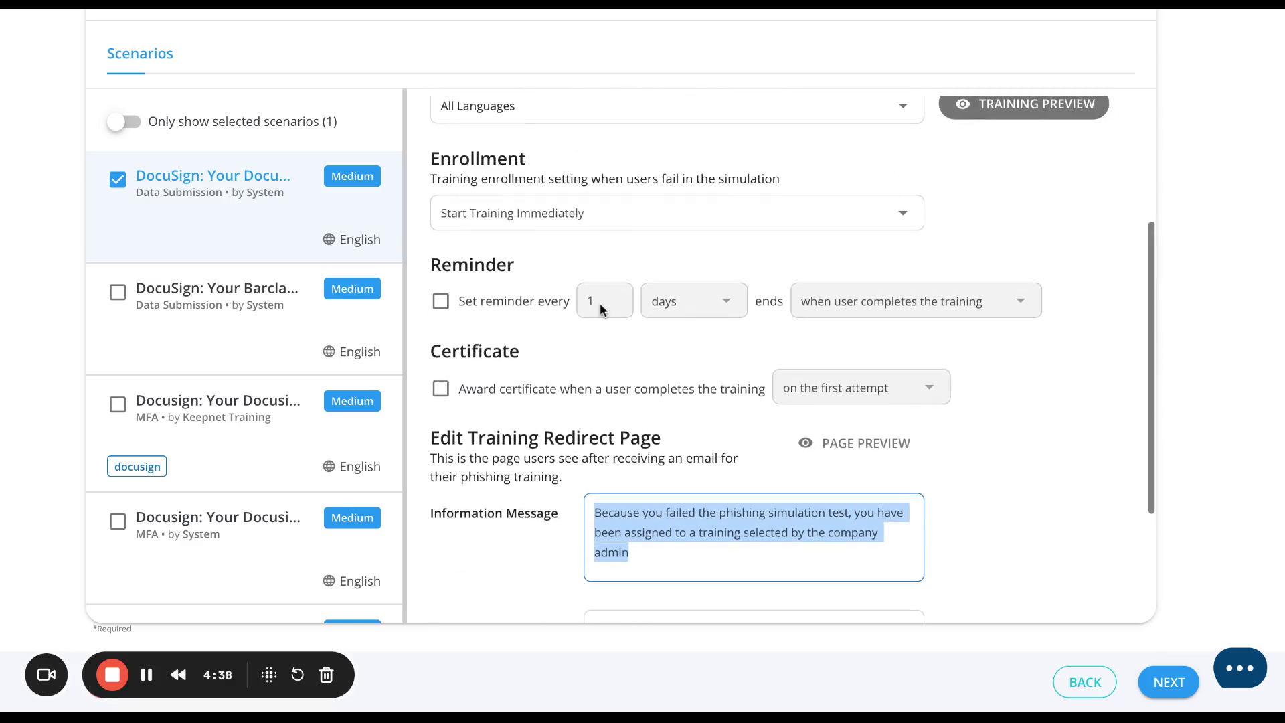
left_click(635, 220)
left_click(634, 219)
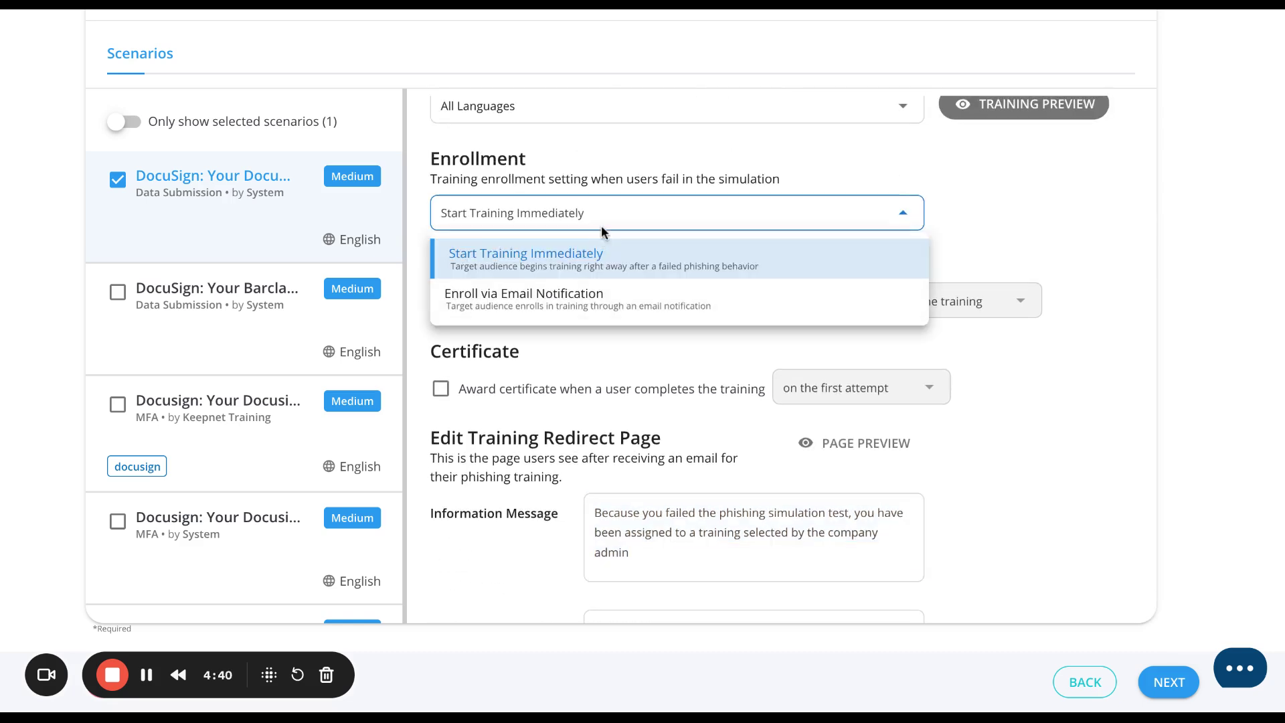
left_click(589, 303)
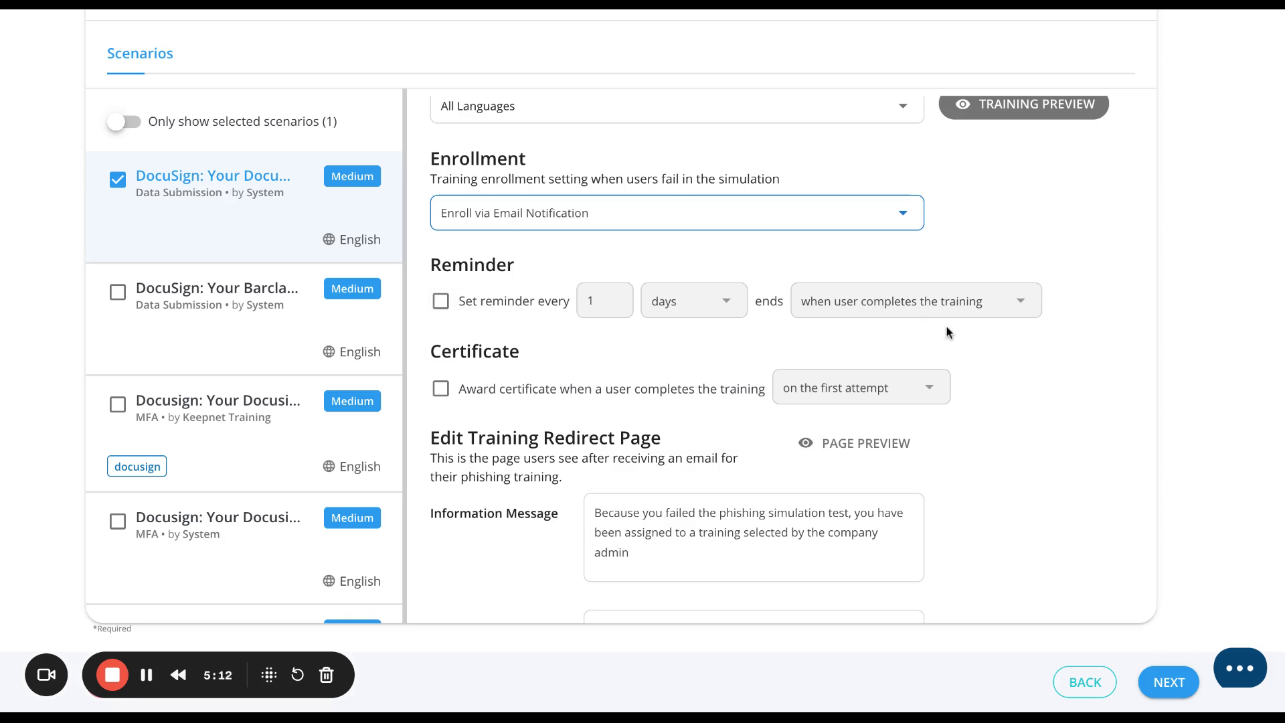
Review the selected DocuSign scenario's email template and continue to the target audience selection.
scroll(1081, 364, "up", 3)
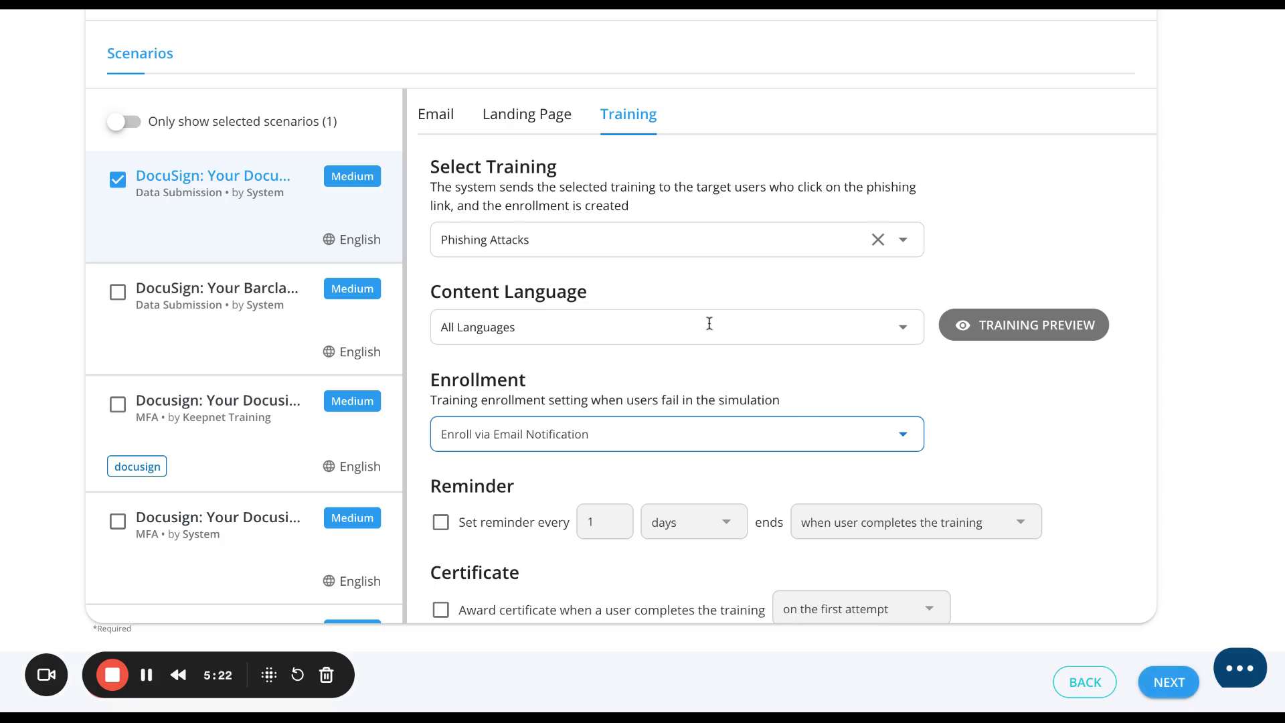
left_click(447, 123)
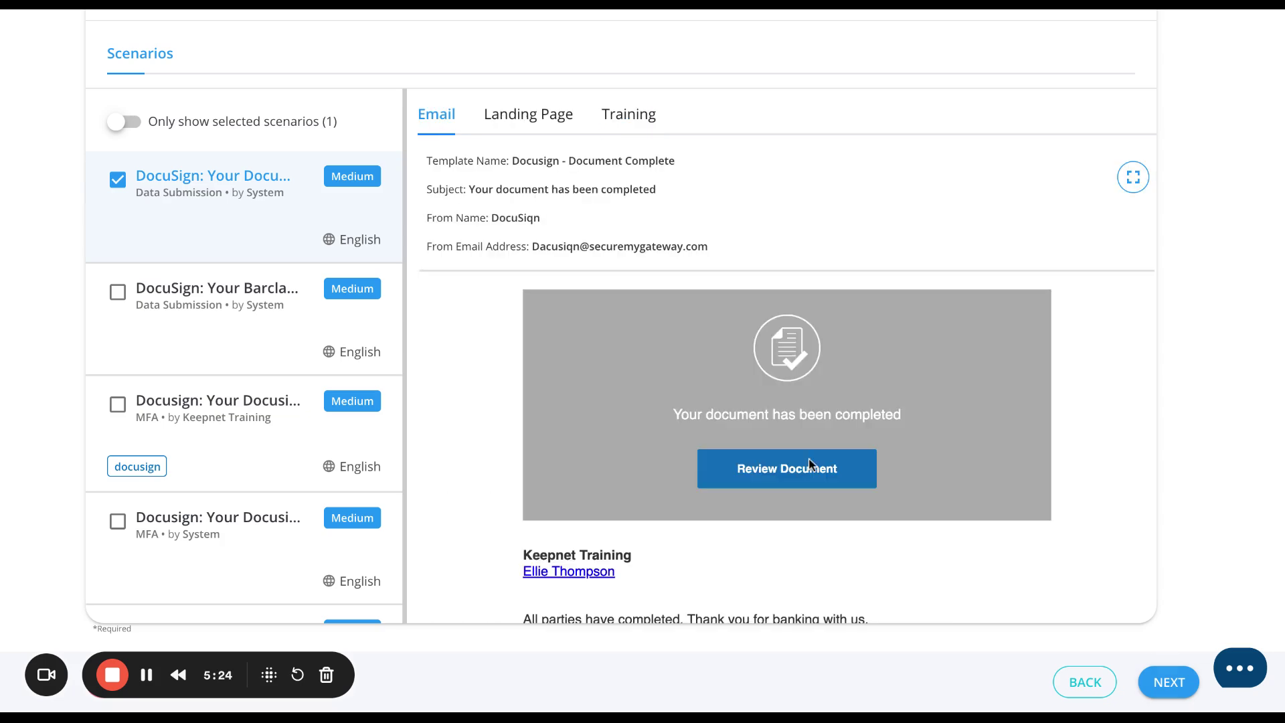
left_click(1172, 693)
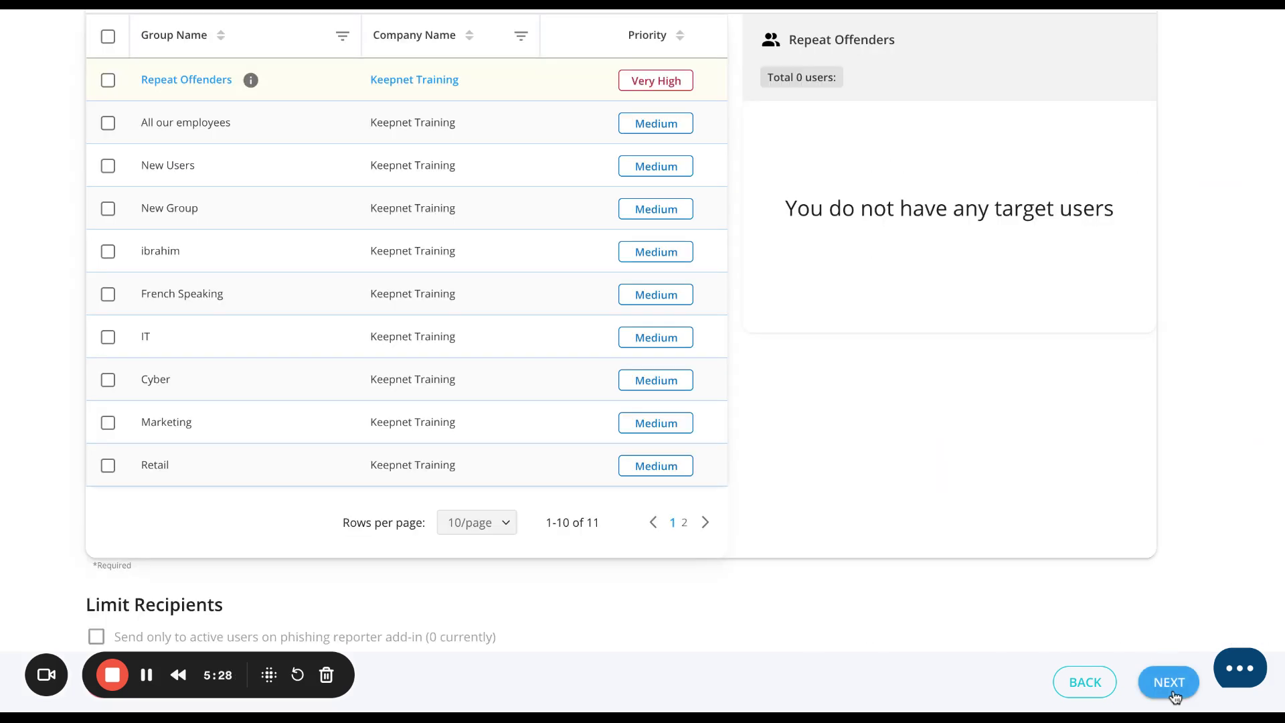
Target the All our employees group, checking its member list, and continue to the delivery settings.
scroll(978, 567, "up", 5)
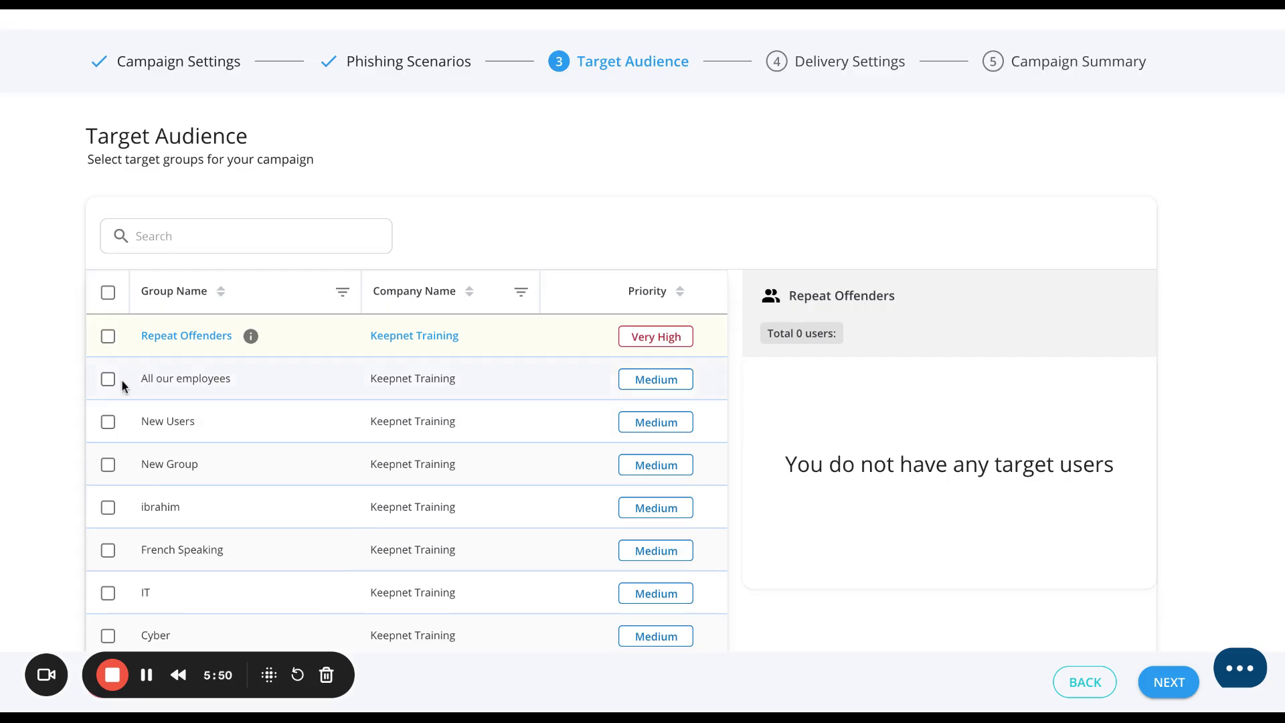
left_click(108, 380)
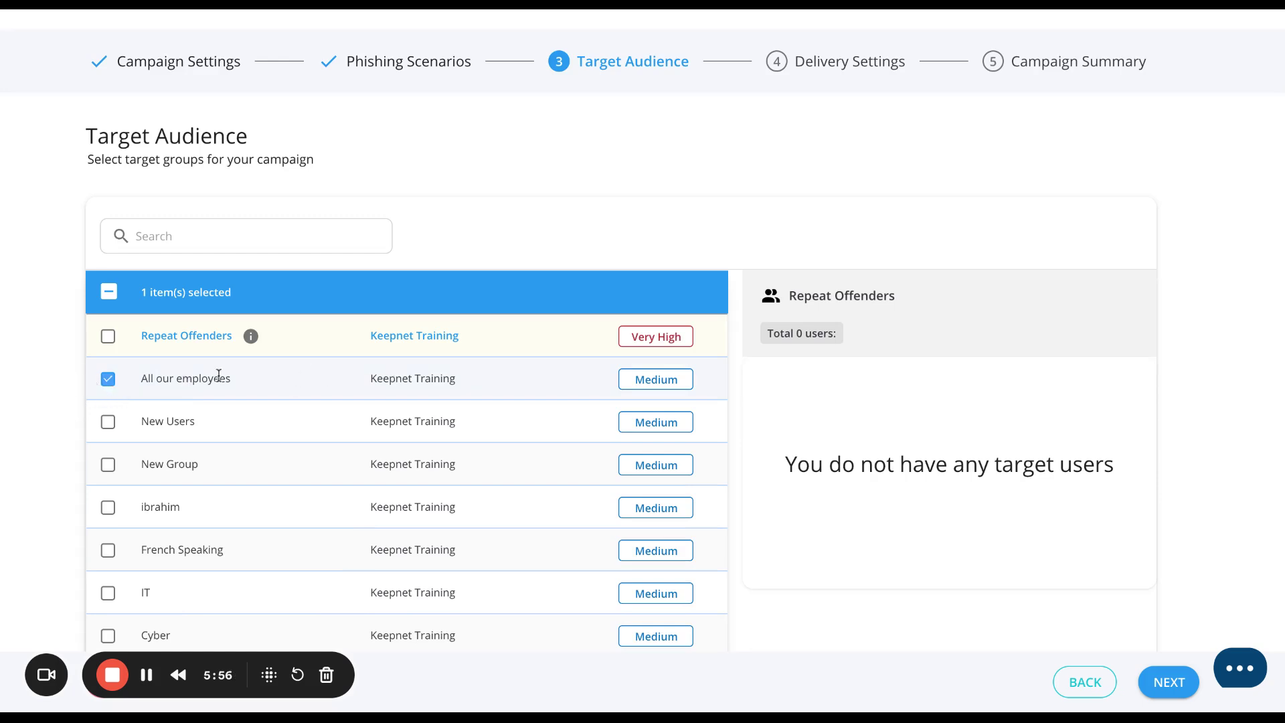
left_click(279, 378)
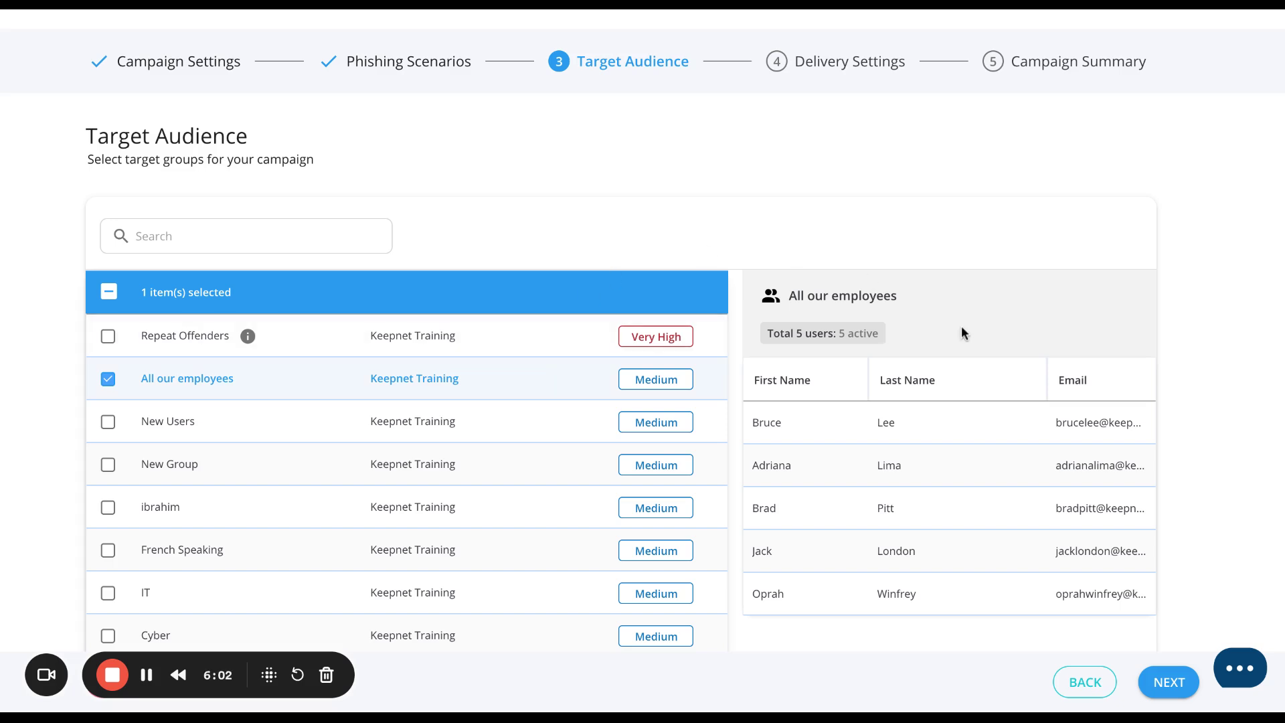
scroll(961, 325, "down", 2)
scroll(961, 325, "down", 3)
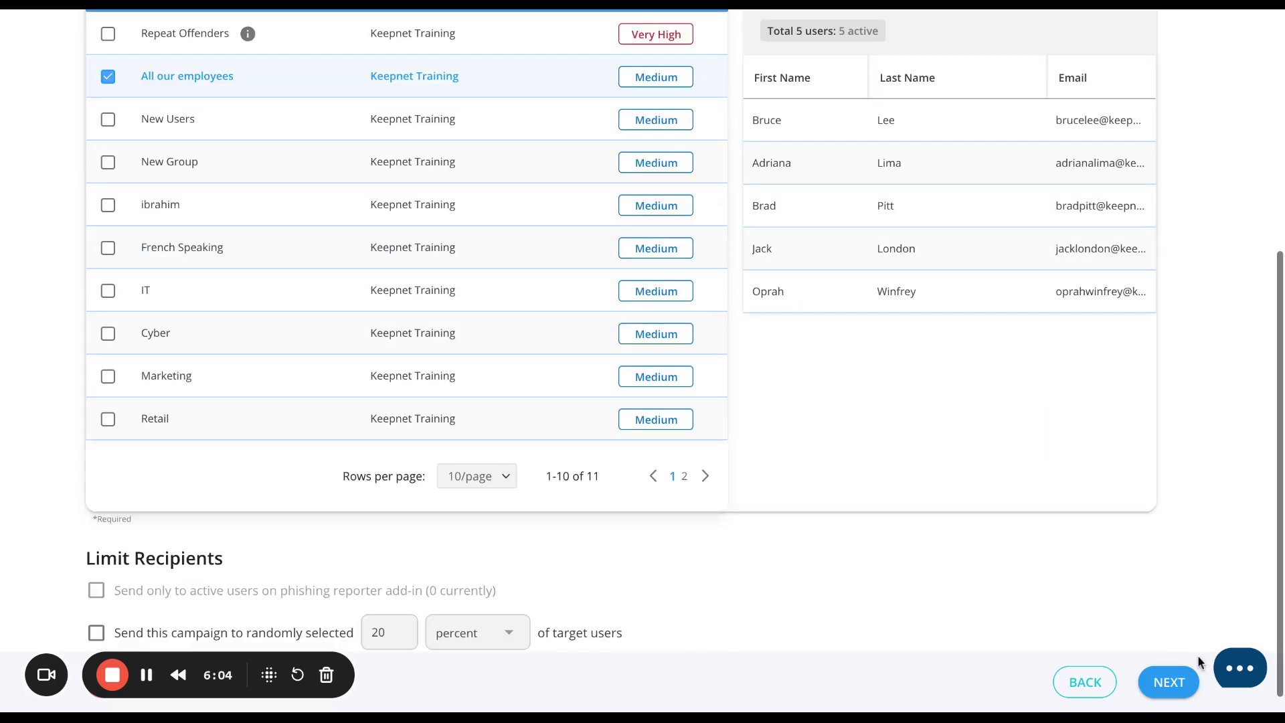
left_click(1196, 662)
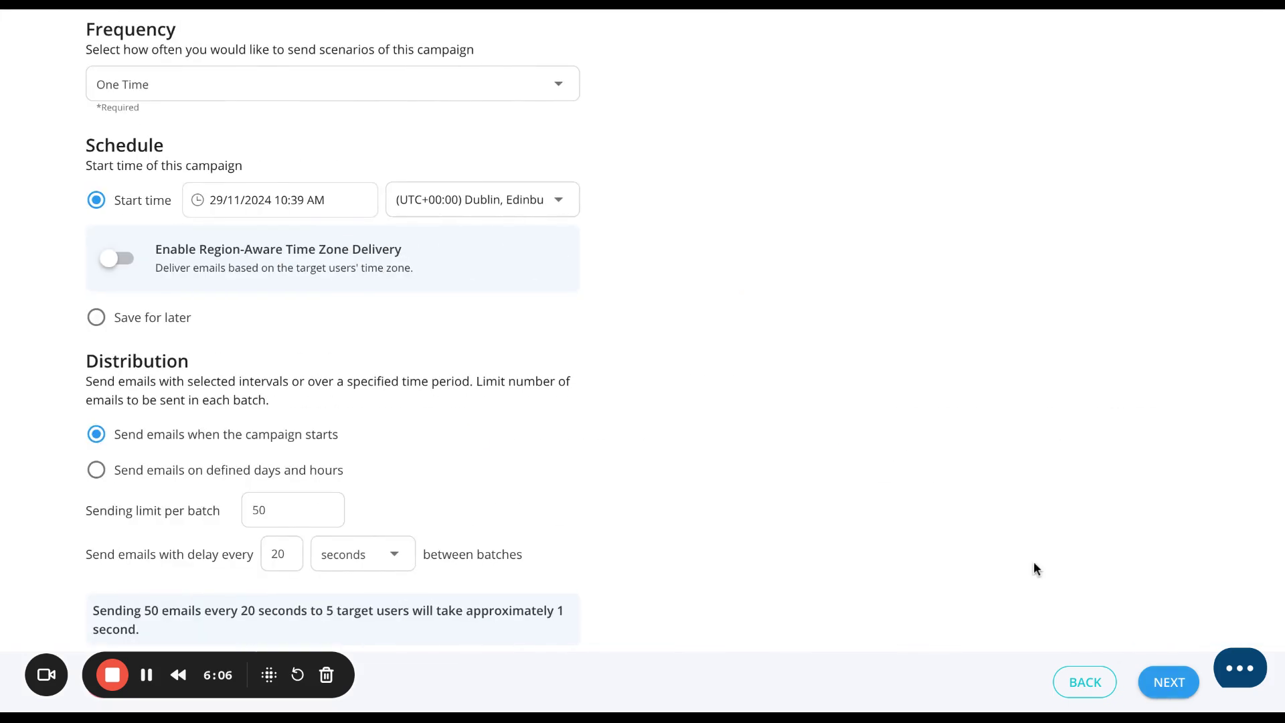
Try Keepnet Default as the email delivery configuration, then restore CUSTOMER DEC.
scroll(1034, 563, "up", 2)
scroll(1035, 569, "up", 3)
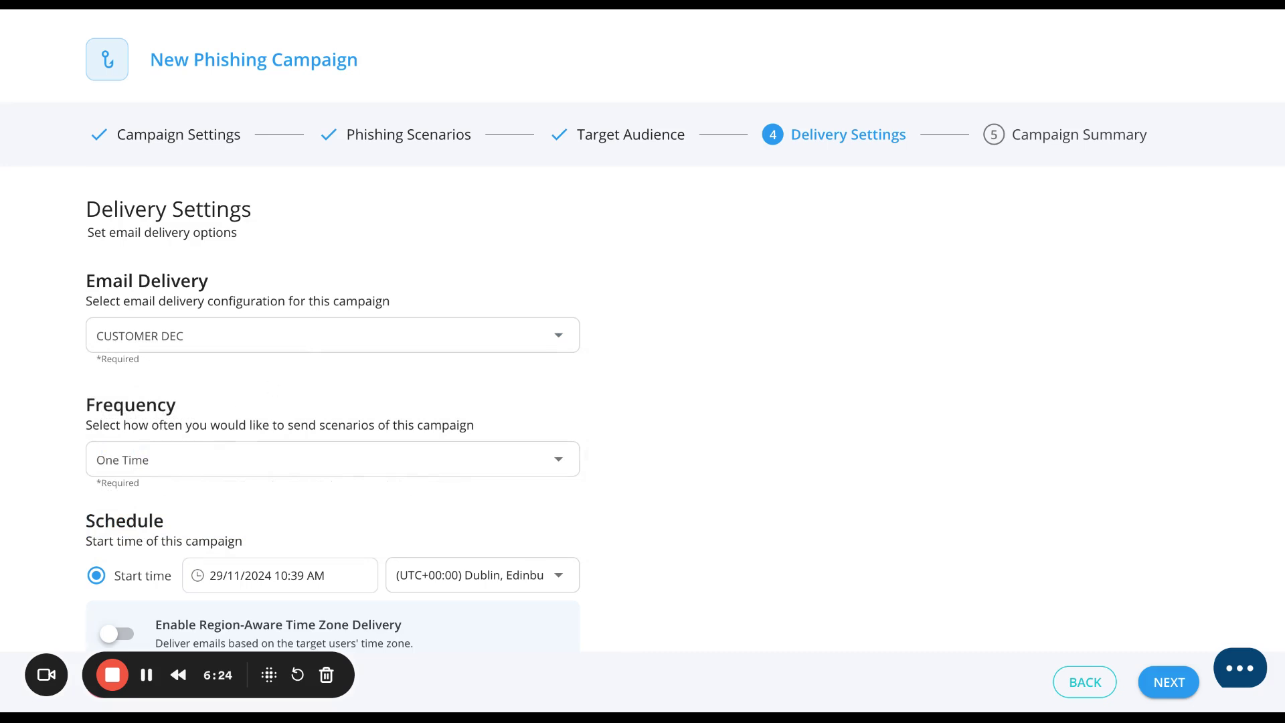
left_click(559, 334)
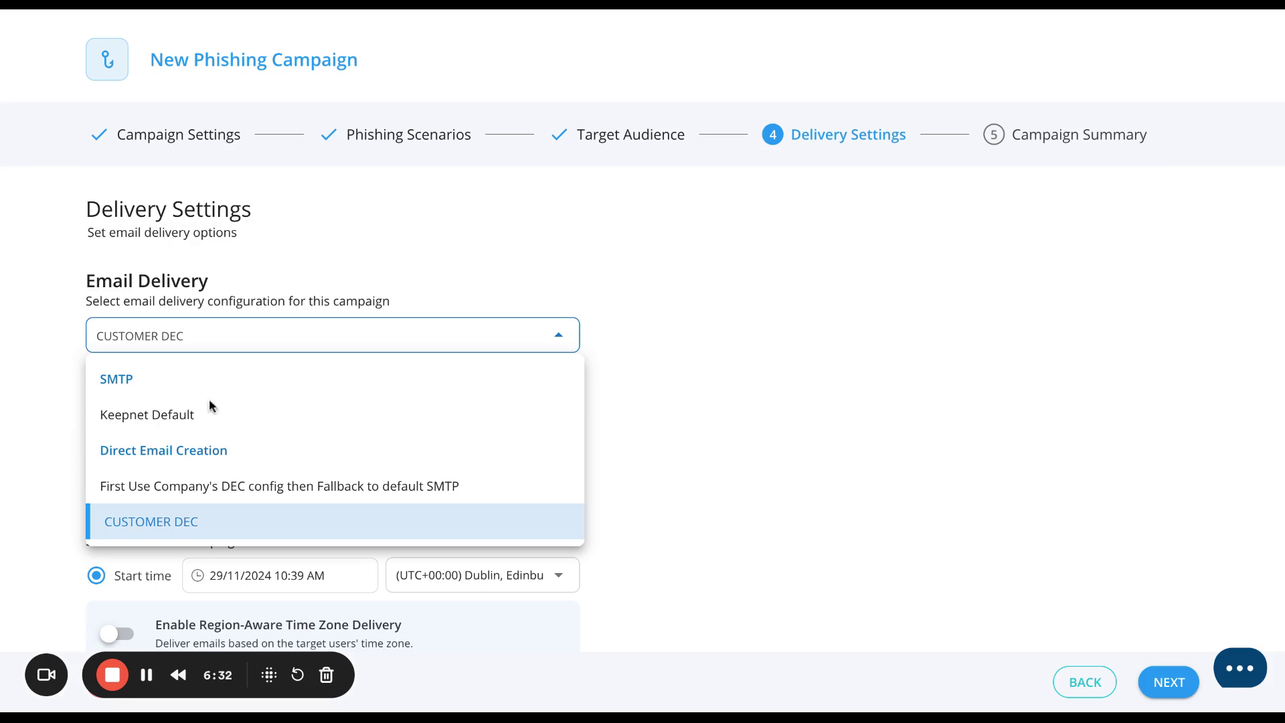
left_click(195, 413)
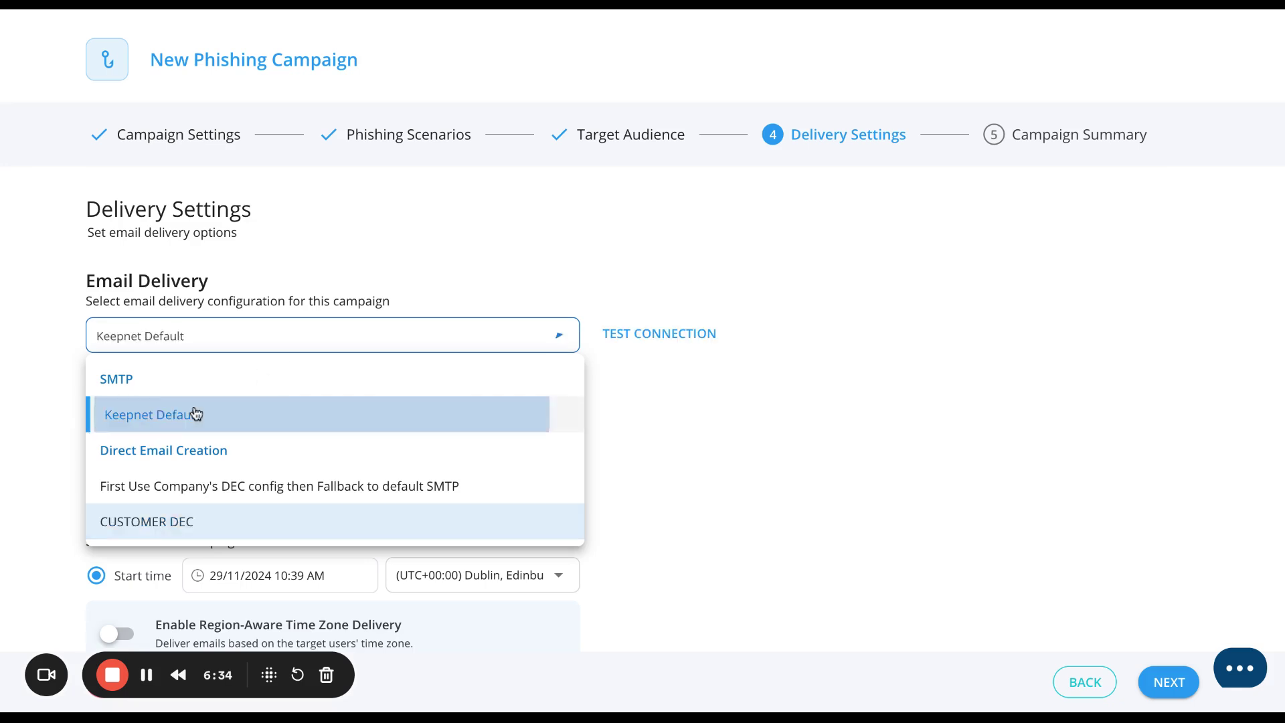
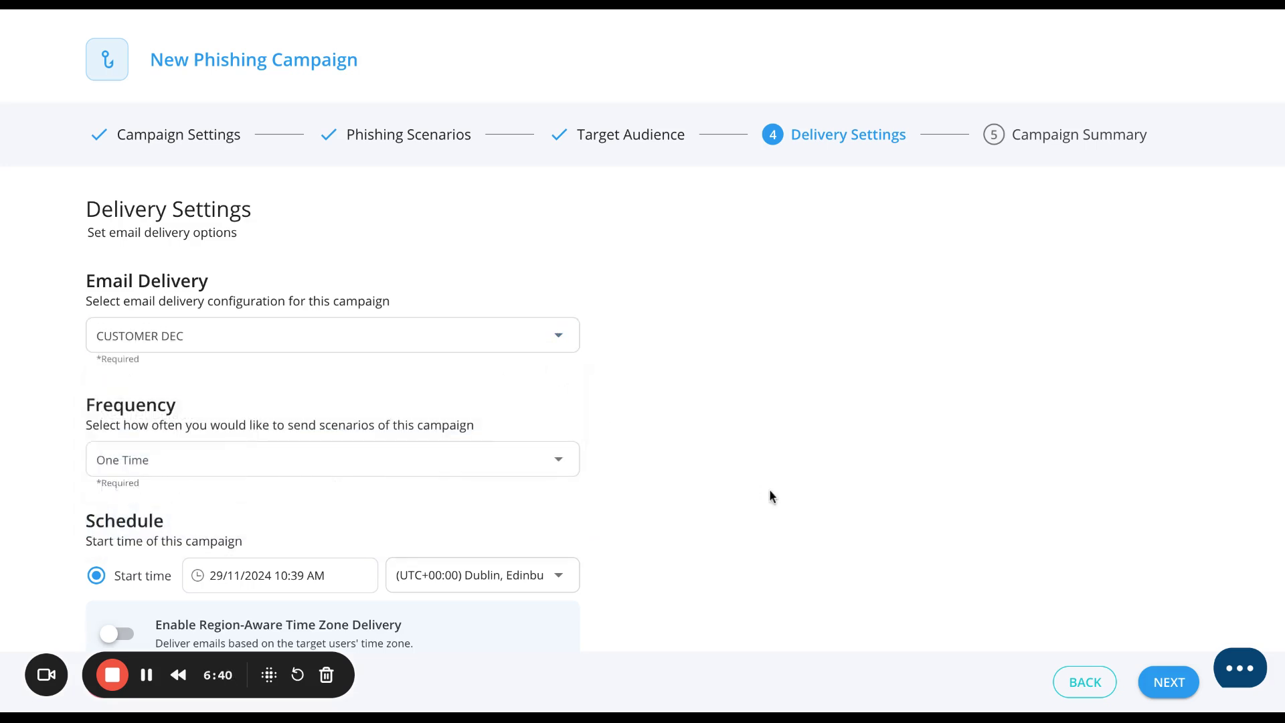
Look through the available campaign frequency options and keep One Time.
scroll(769, 489, "down", 4)
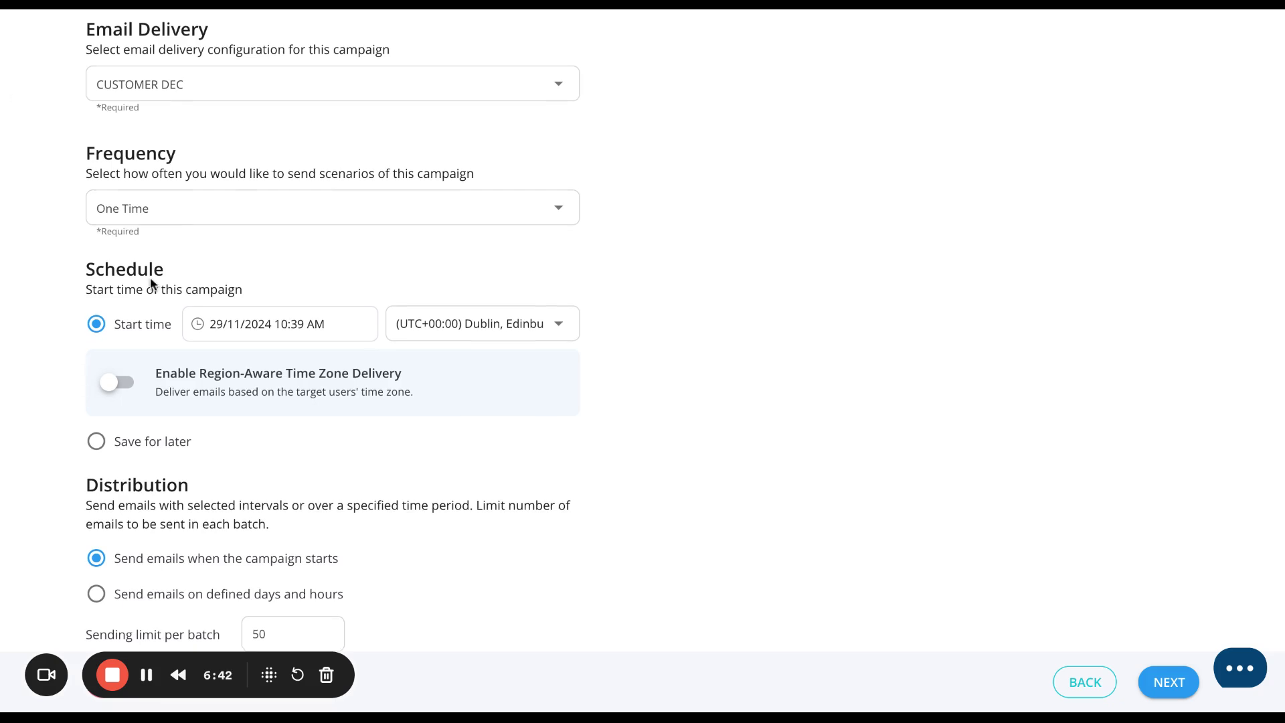
left_click(530, 220)
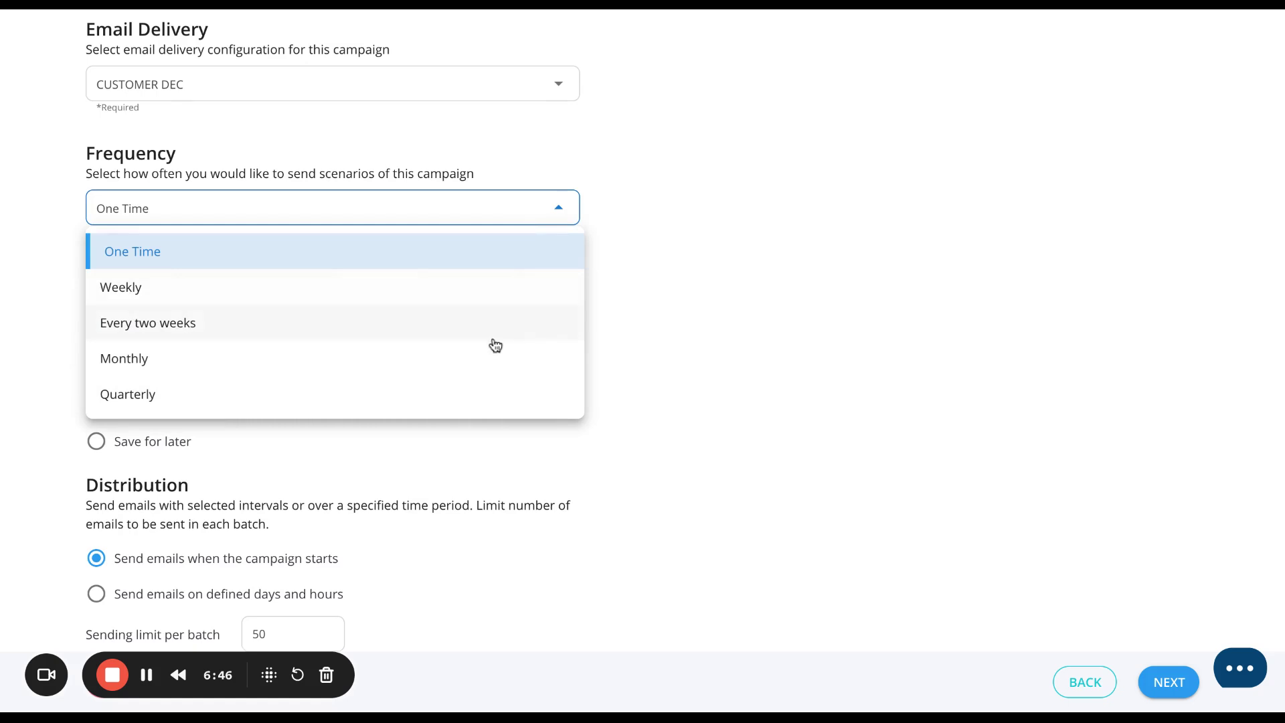
left_click(759, 392)
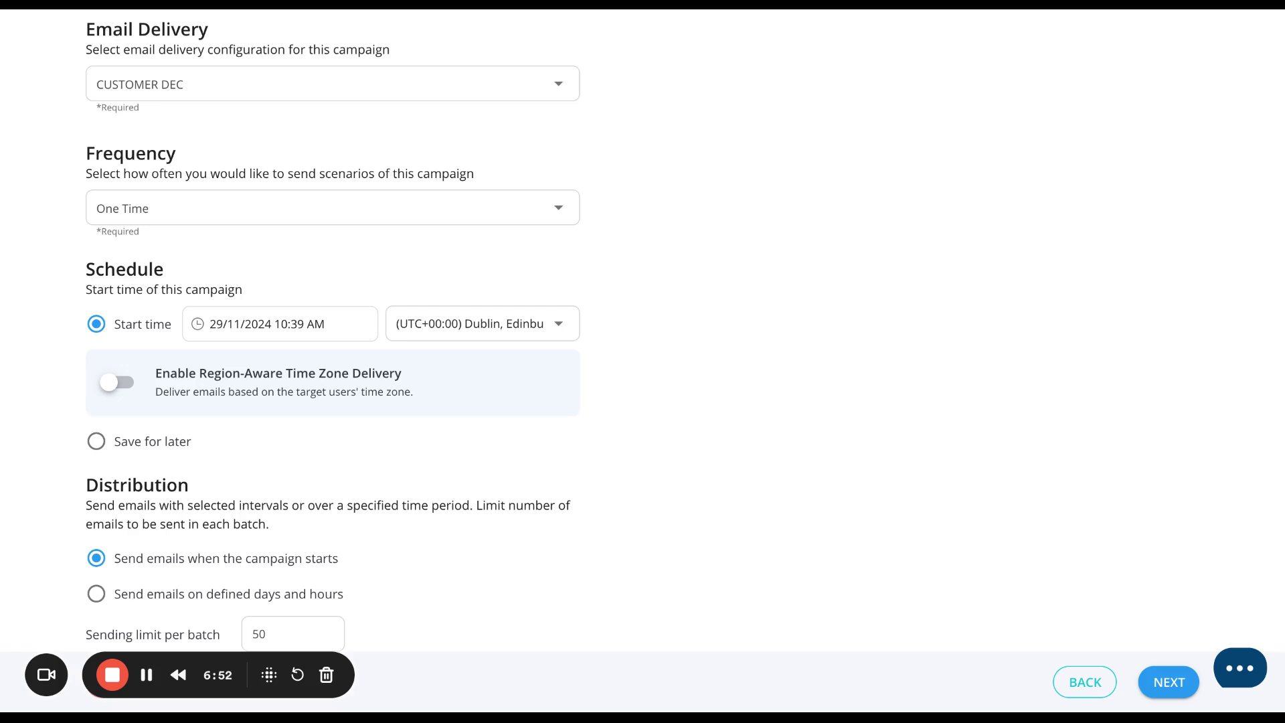
Distribute the campaign emails on defined days and hours, excluding Monday from the sending days.
scroll(642, 362, "down", 2)
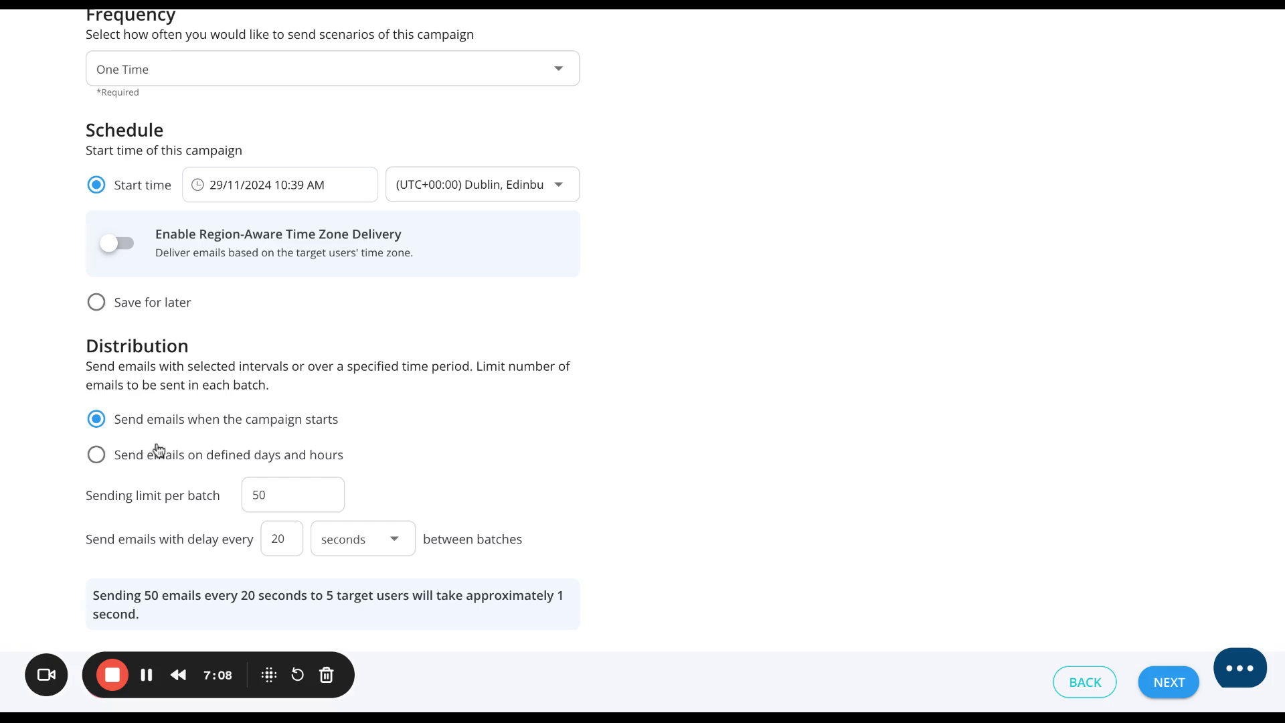
left_click(96, 456)
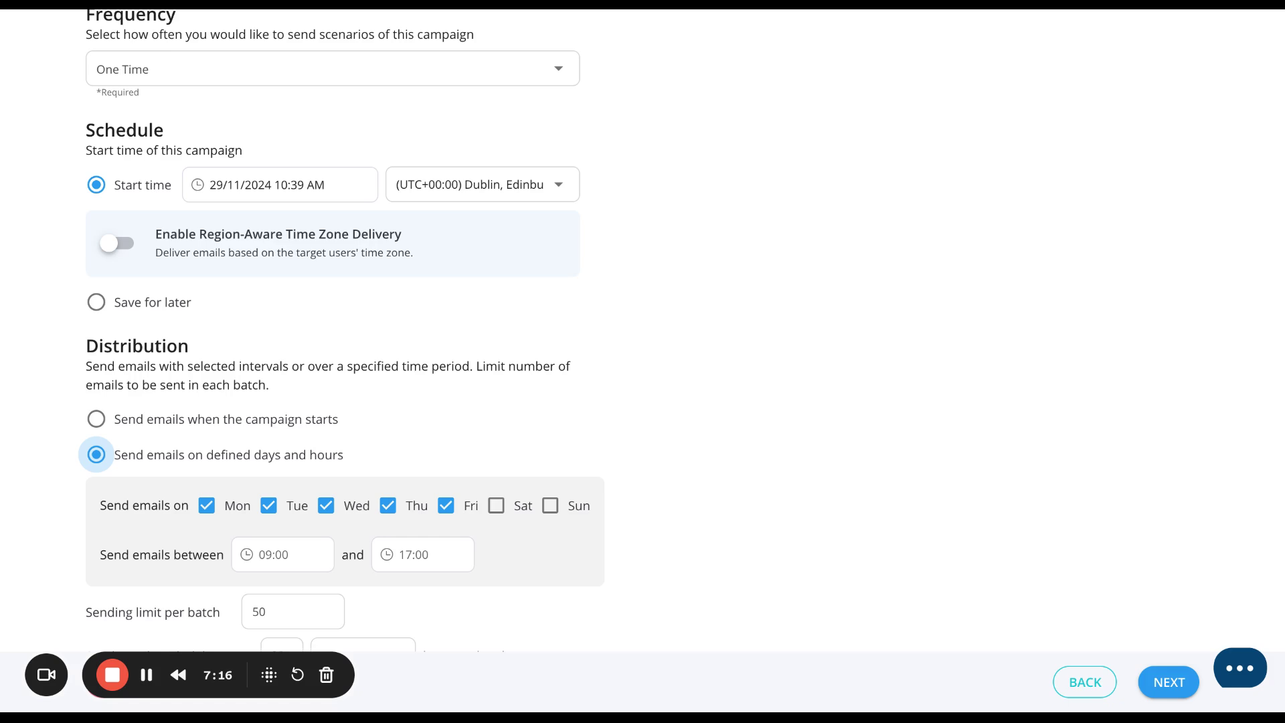
scroll(70, 477, "down", 2)
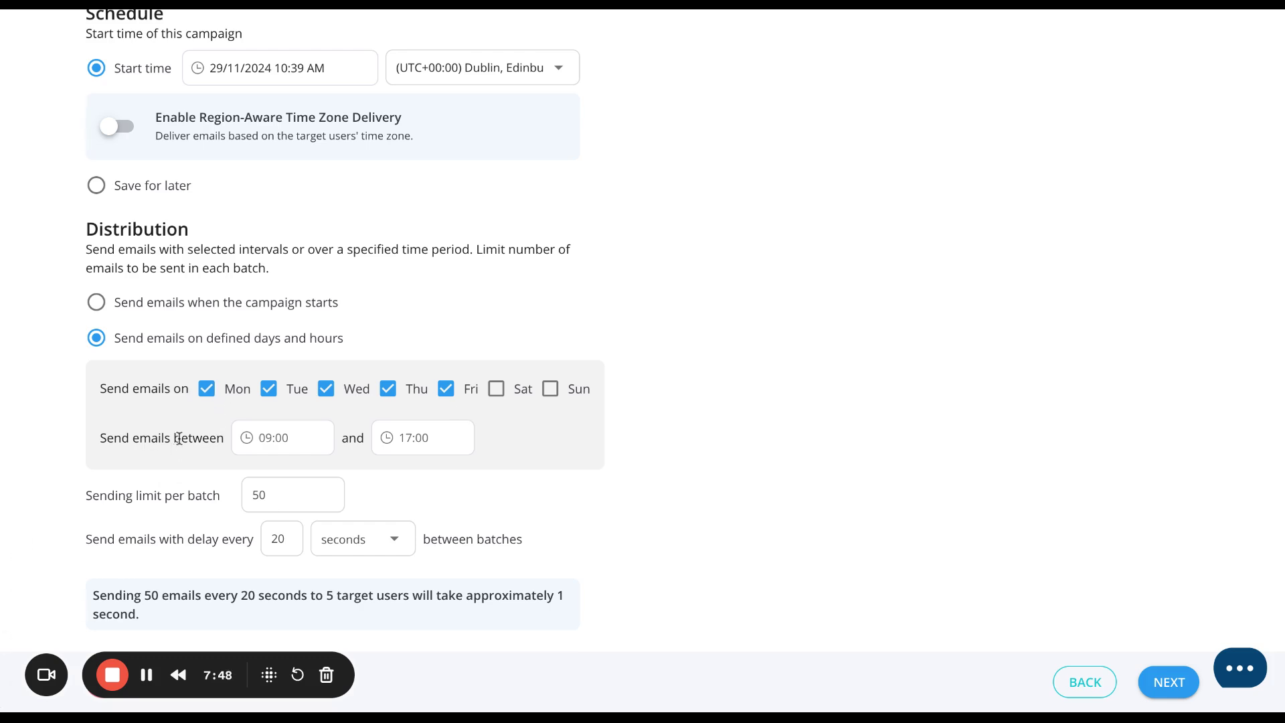
left_click(209, 389)
Try a sending limit of 1 email per batch, then restore the limit to 50.
double_click(254, 505)
type("1")
left_click(784, 500)
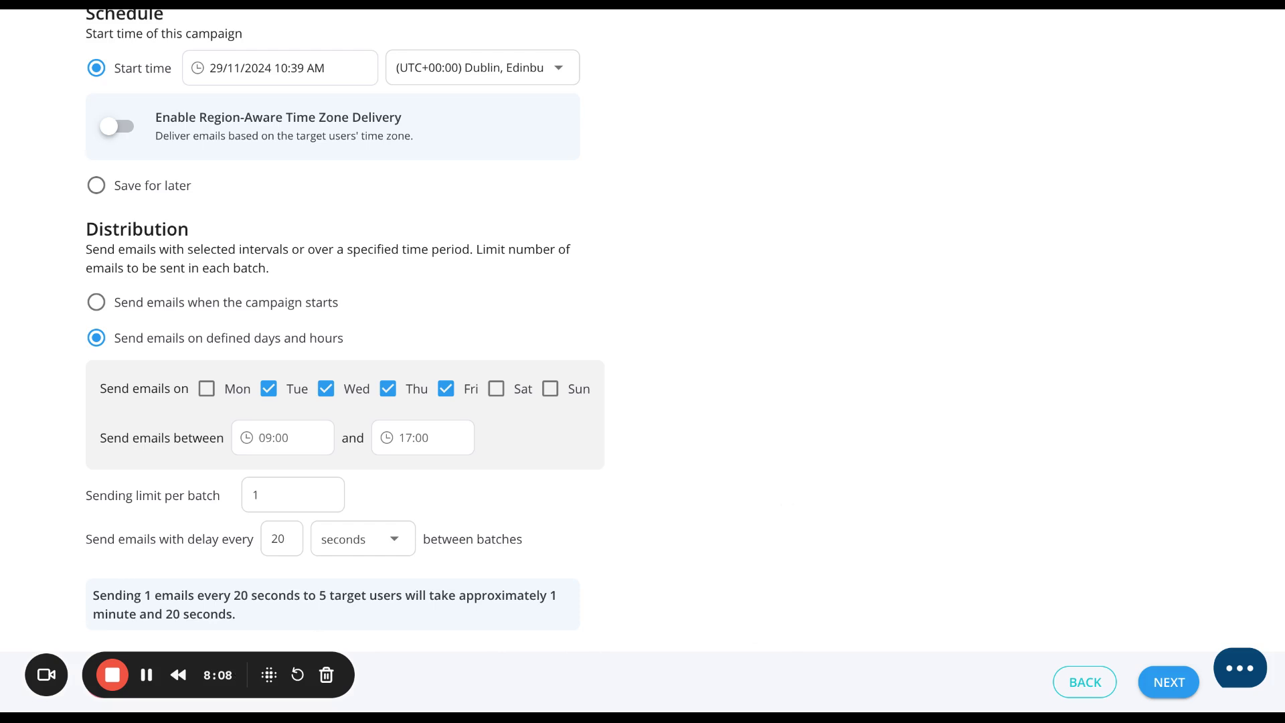
left_click(276, 494)
key("BackSpace")
type("59")
key("BackSpace")
type("0")
left_click(806, 440)
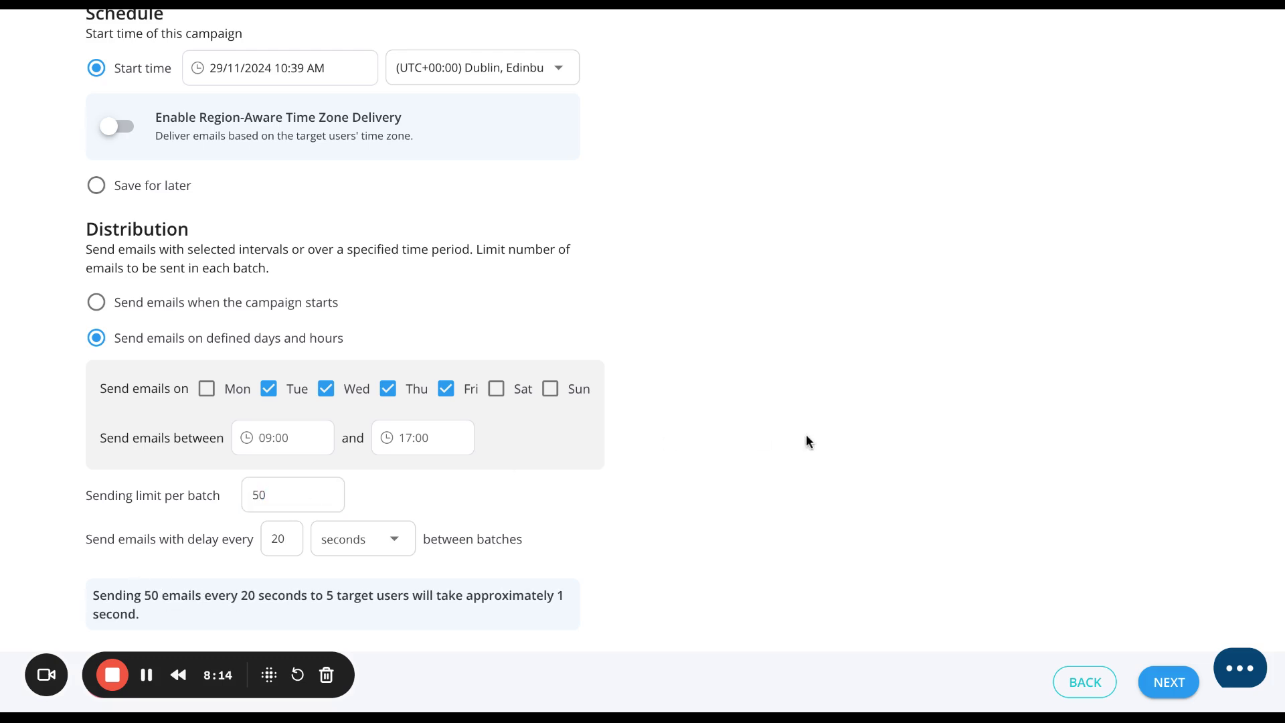
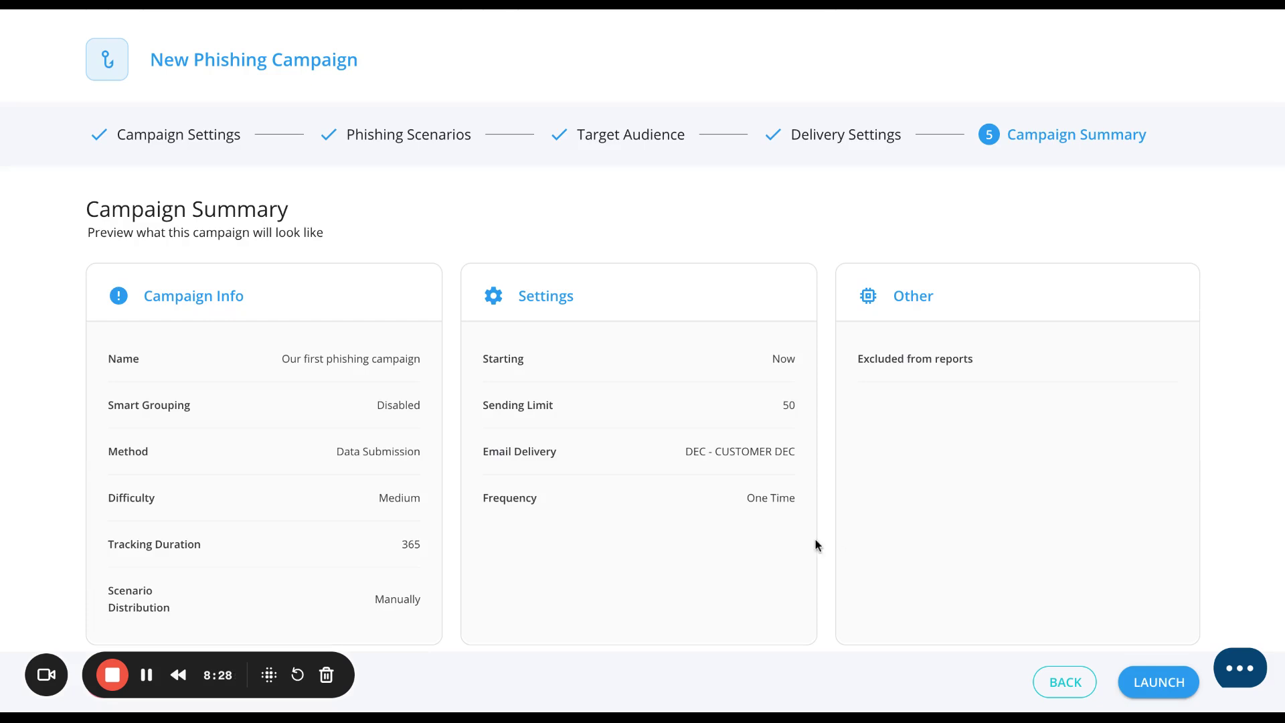
Review the campaign summary down to the assigned training and launch the campaign.
scroll(807, 543, "down", 2)
scroll(807, 543, "down", 2)
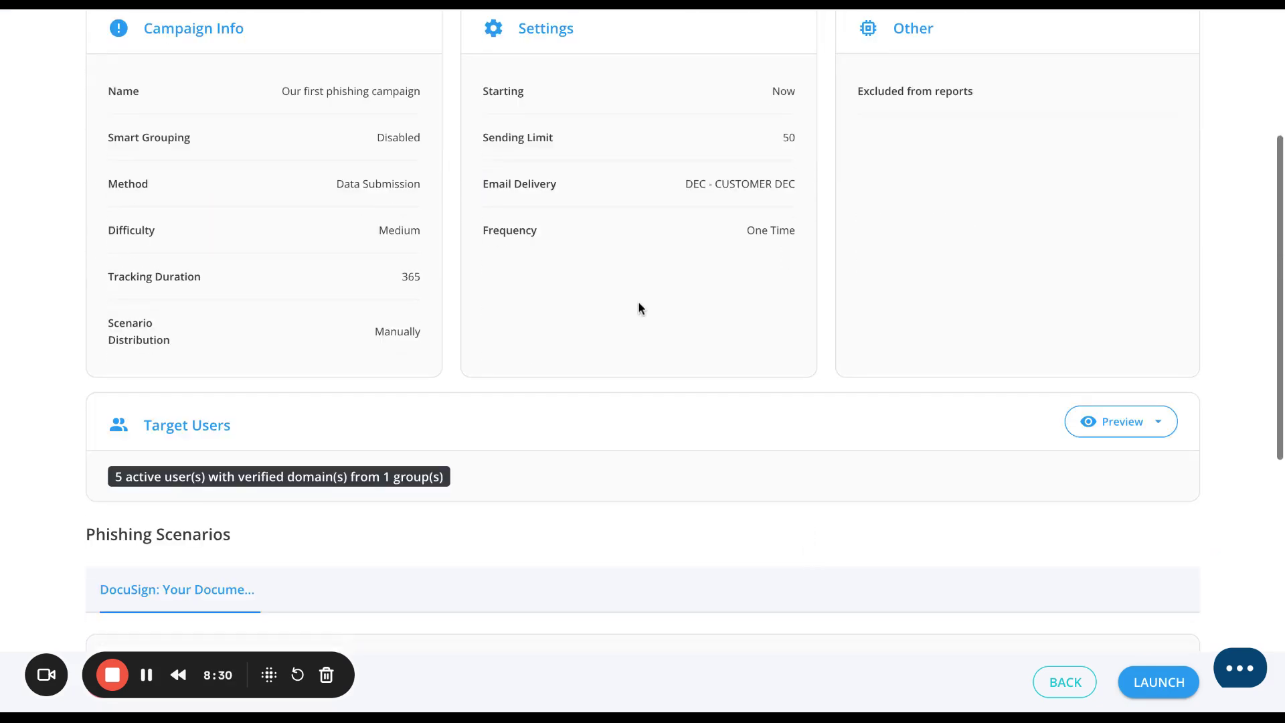
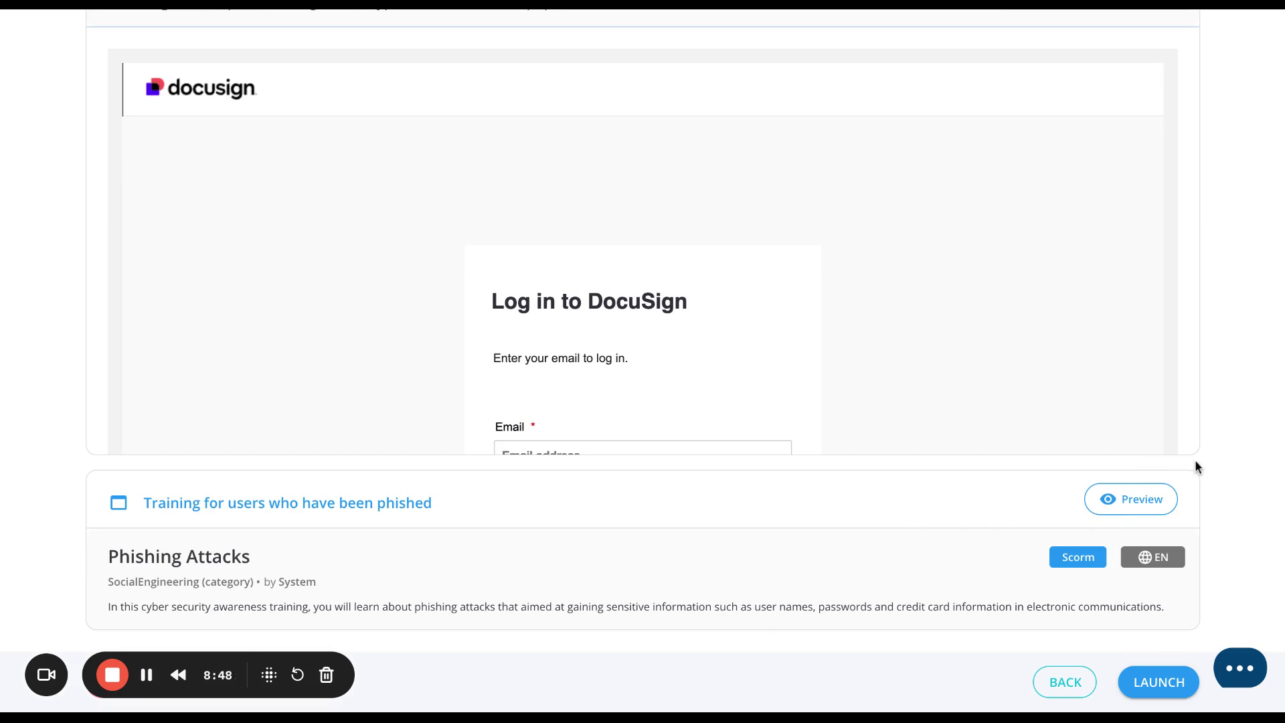
left_click(1171, 692)
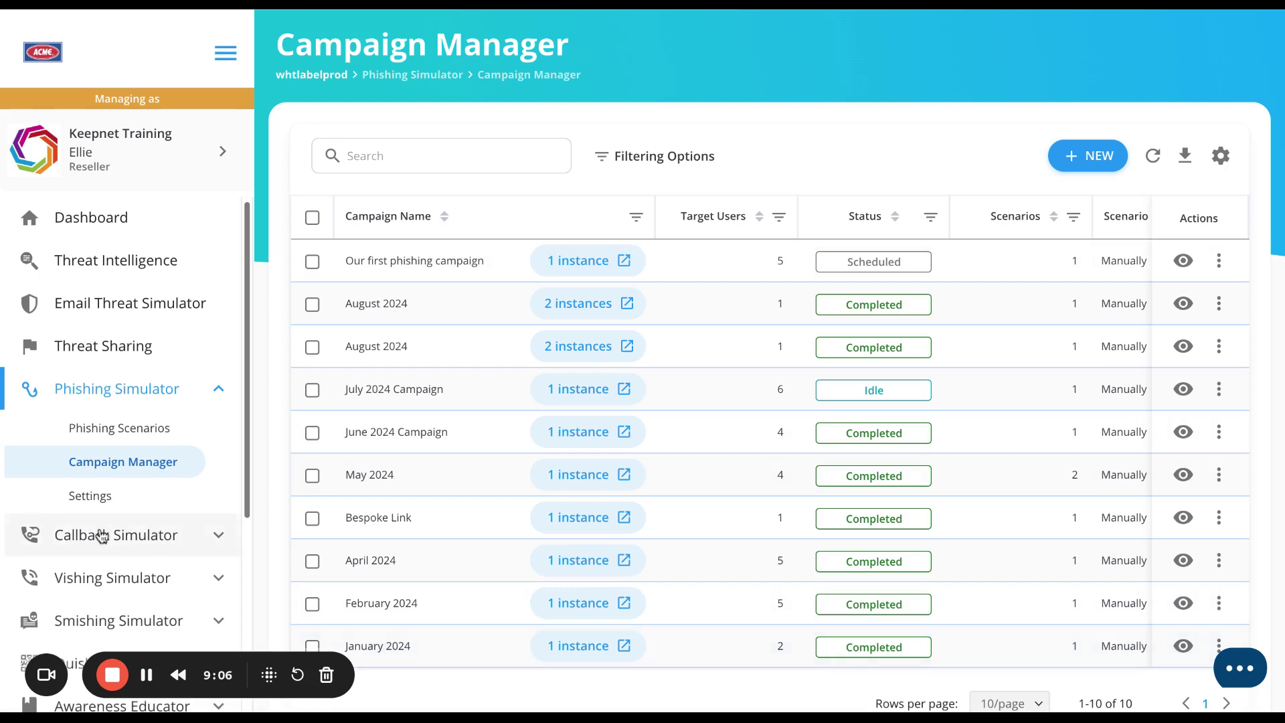
Look through the platform modules listed below the Phishing Simulator.
scroll(101, 534, "down", 5)
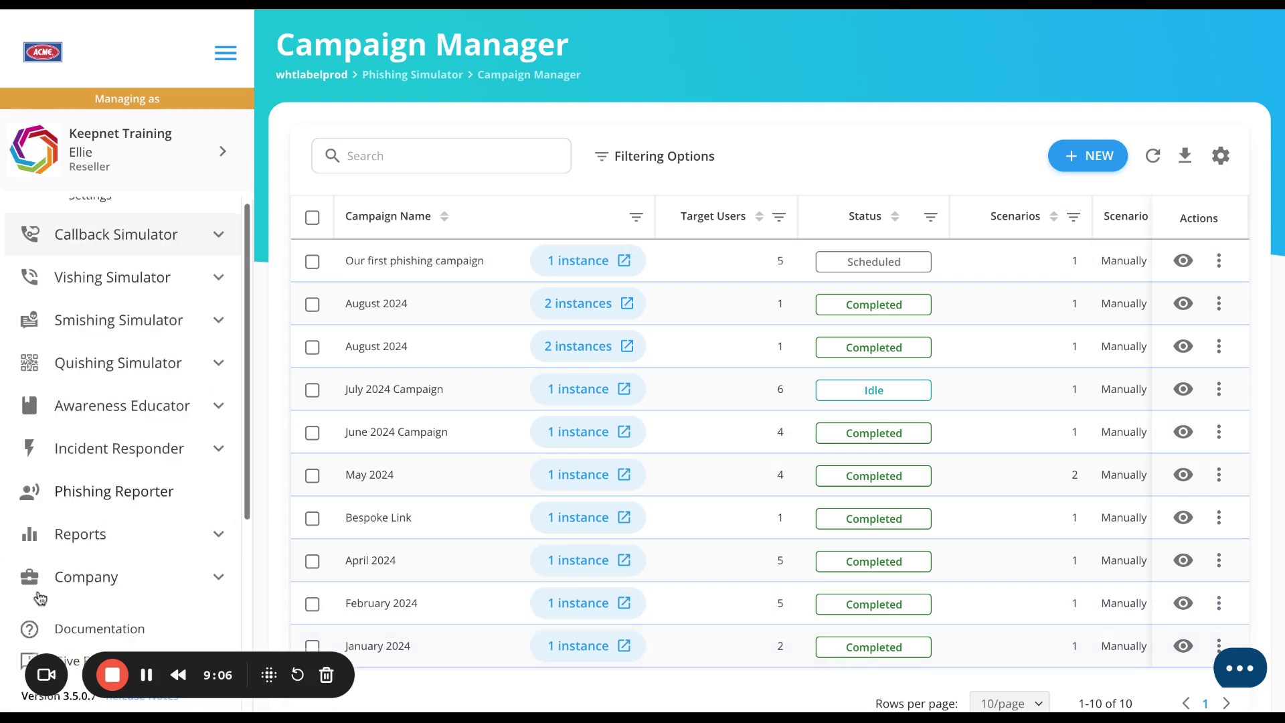